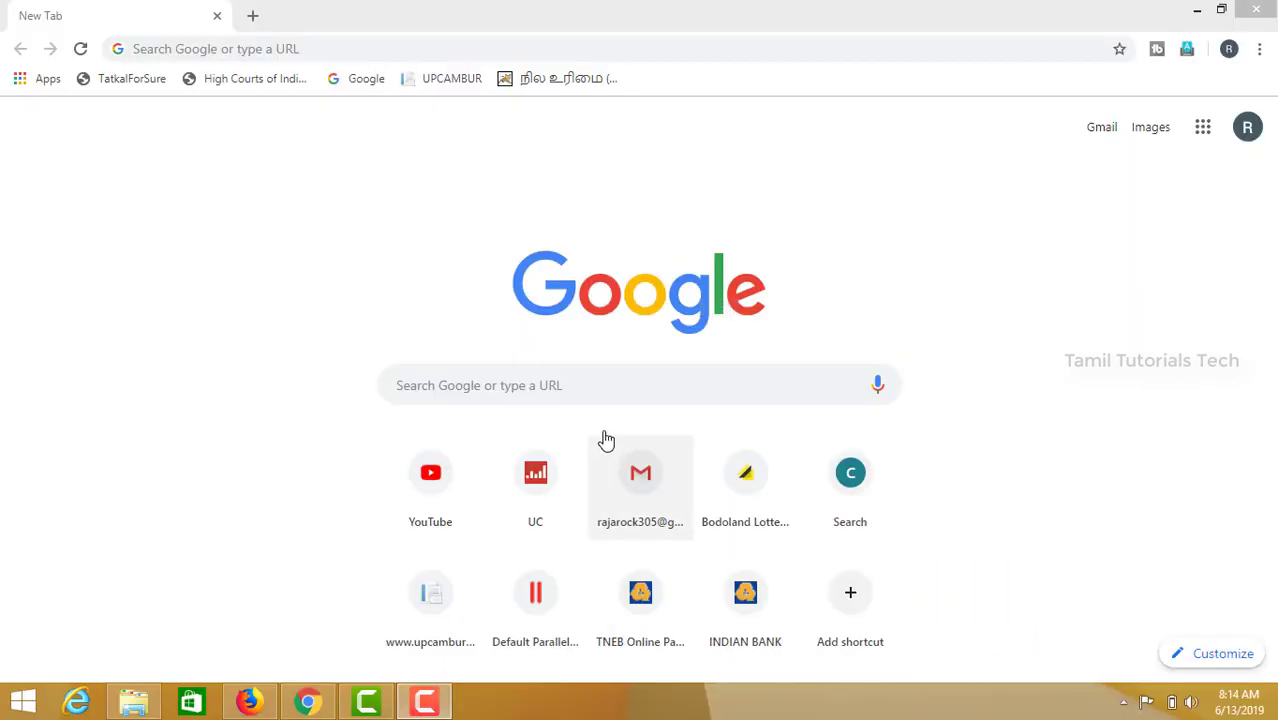
Step: Search Google for 'fssai certificate' using the suggestion under 'fssai'
click(714, 452)
text(fssai)
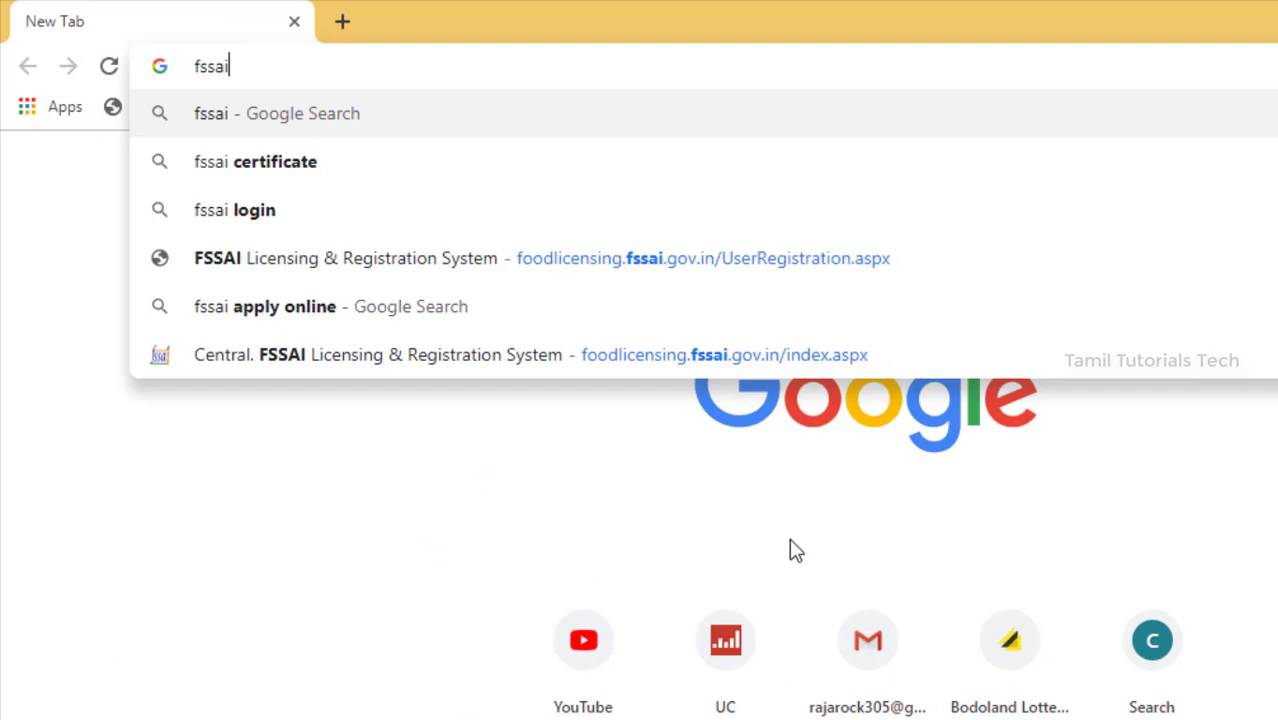
key(Down)
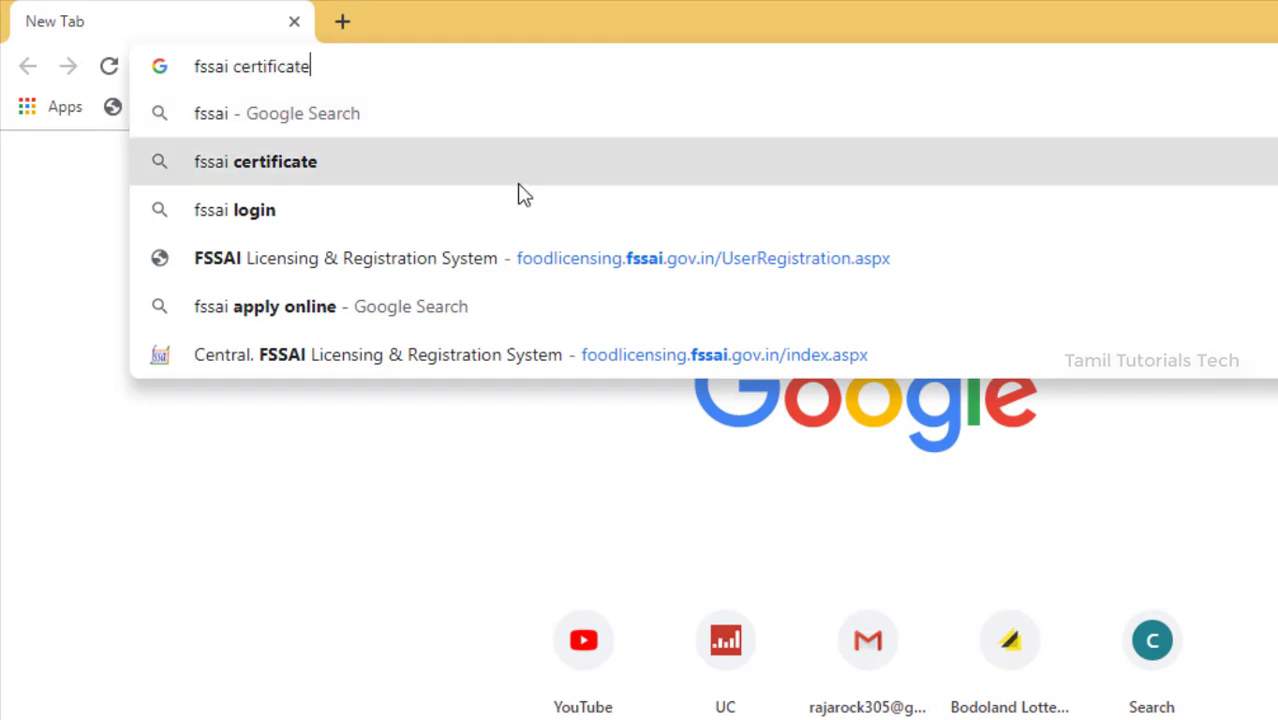
key(Return)
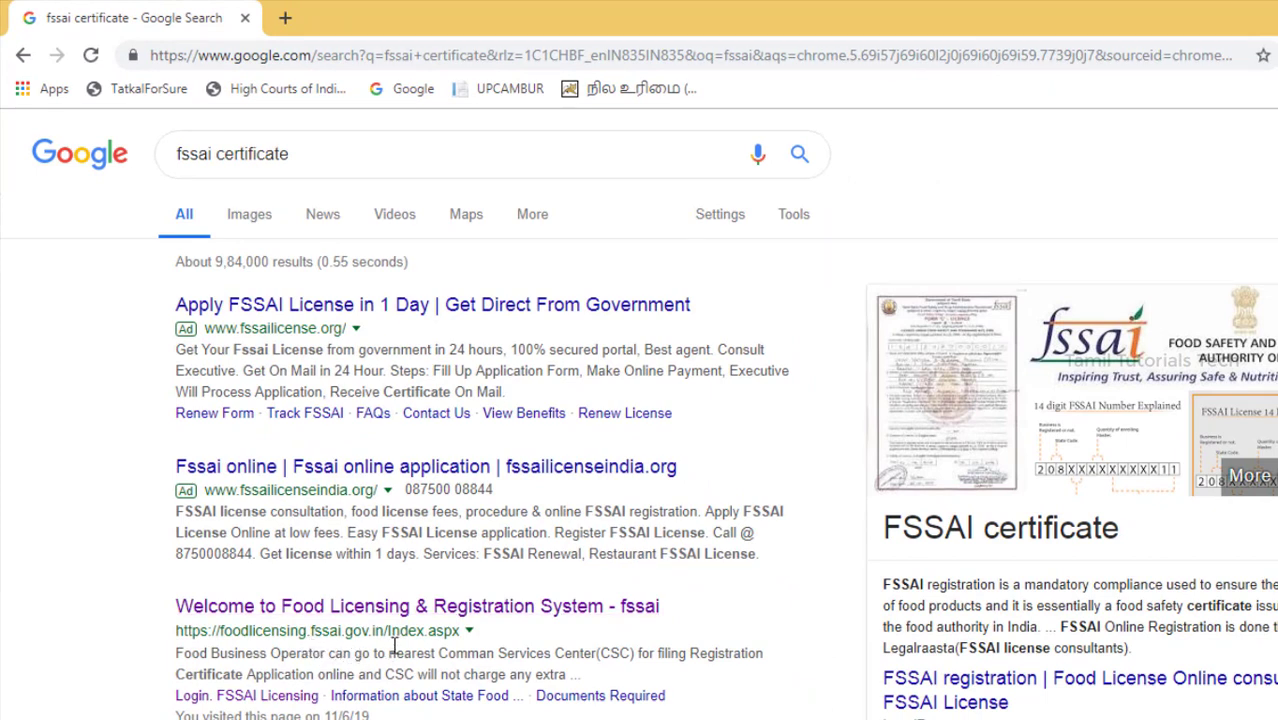
Step: Open the FLRS Sign Up form and enter the applicant's name, pin code and company name
click(384, 614)
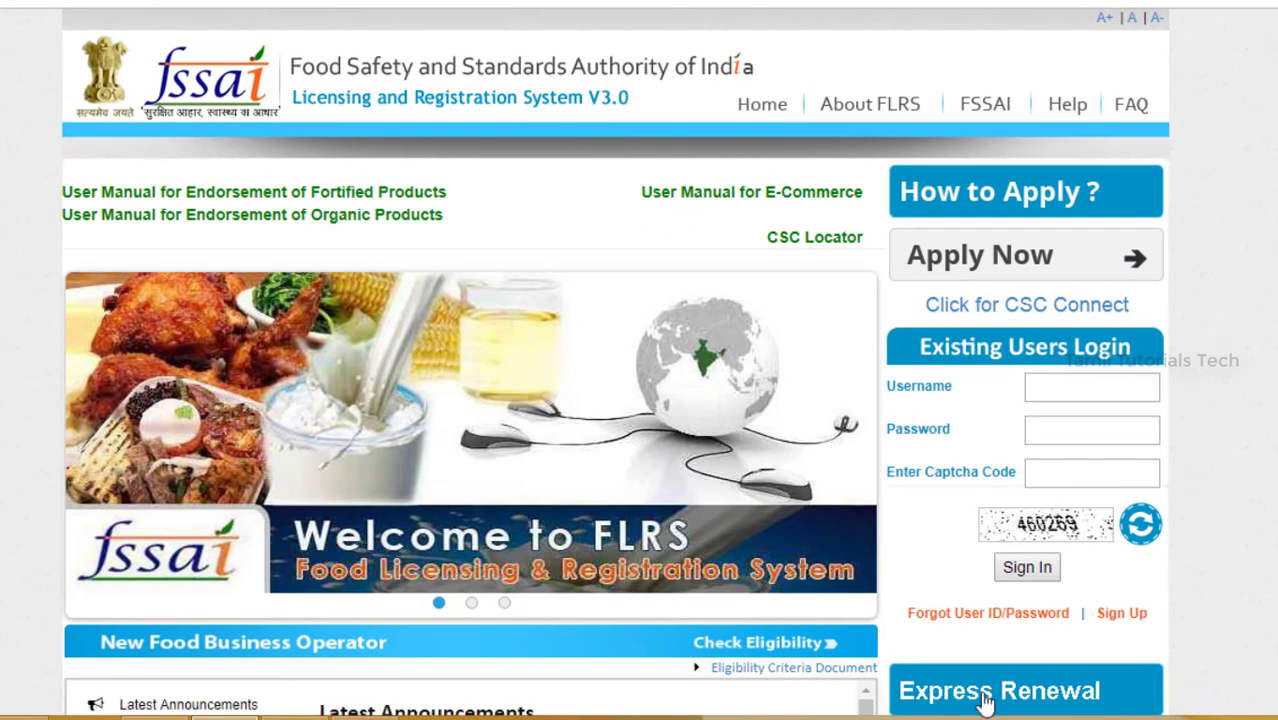
click(1121, 614)
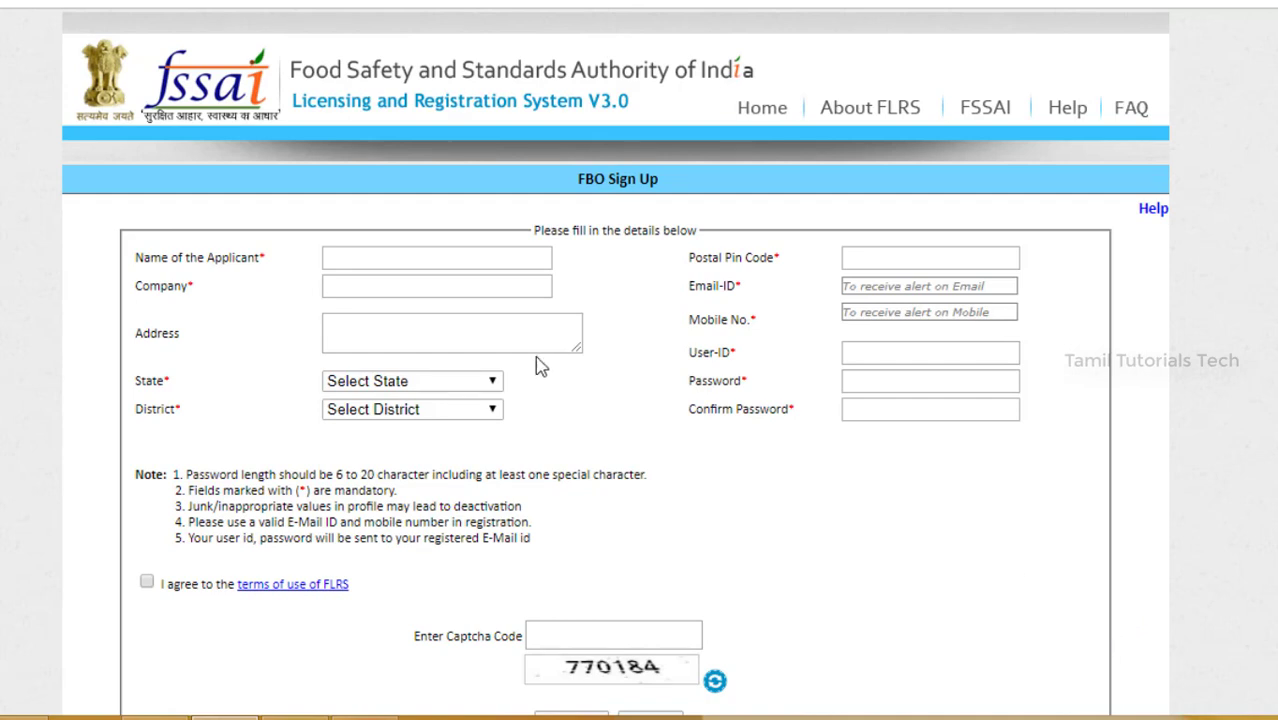
click(463, 256)
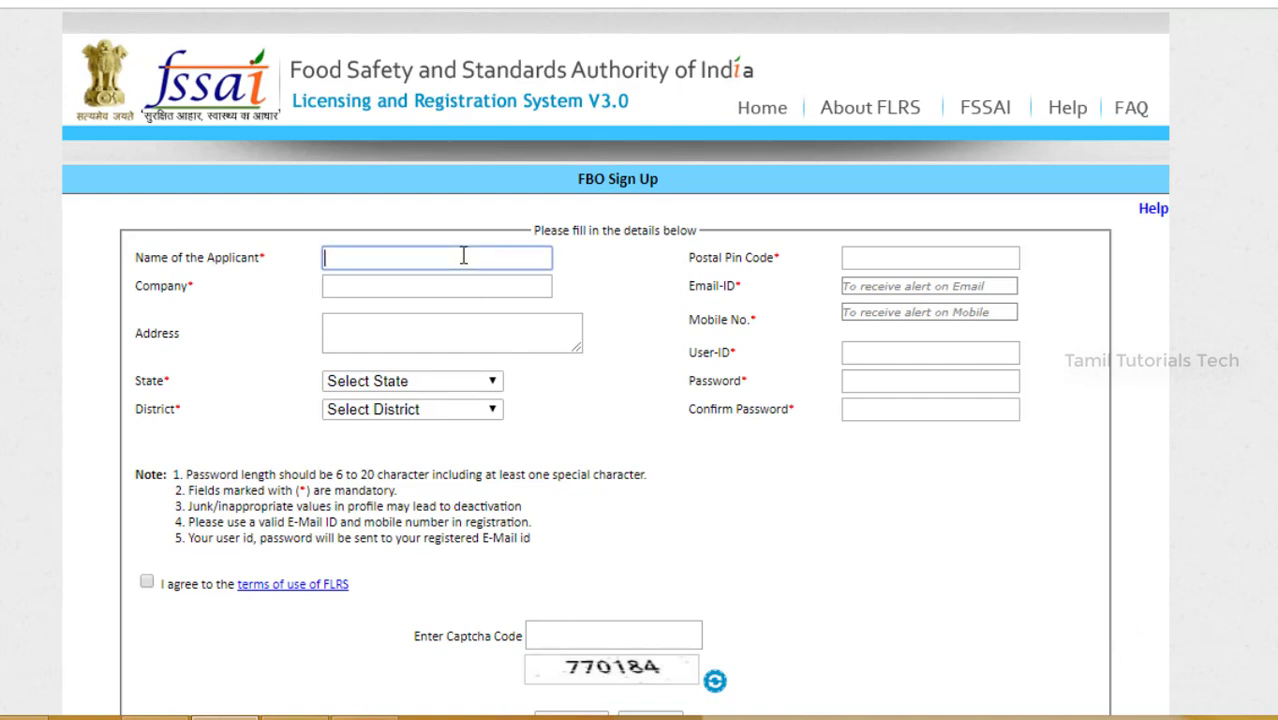
text(RAMESH)
click(890, 257)
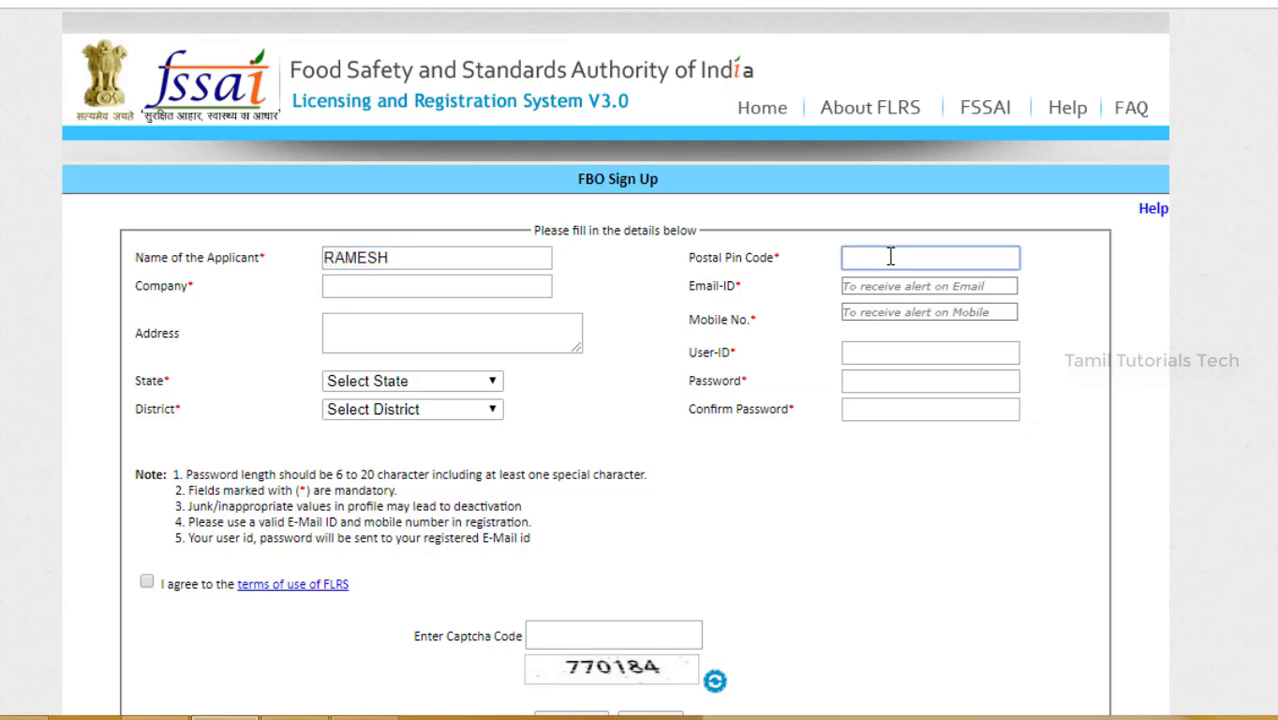
text(636808)
click(510, 286)
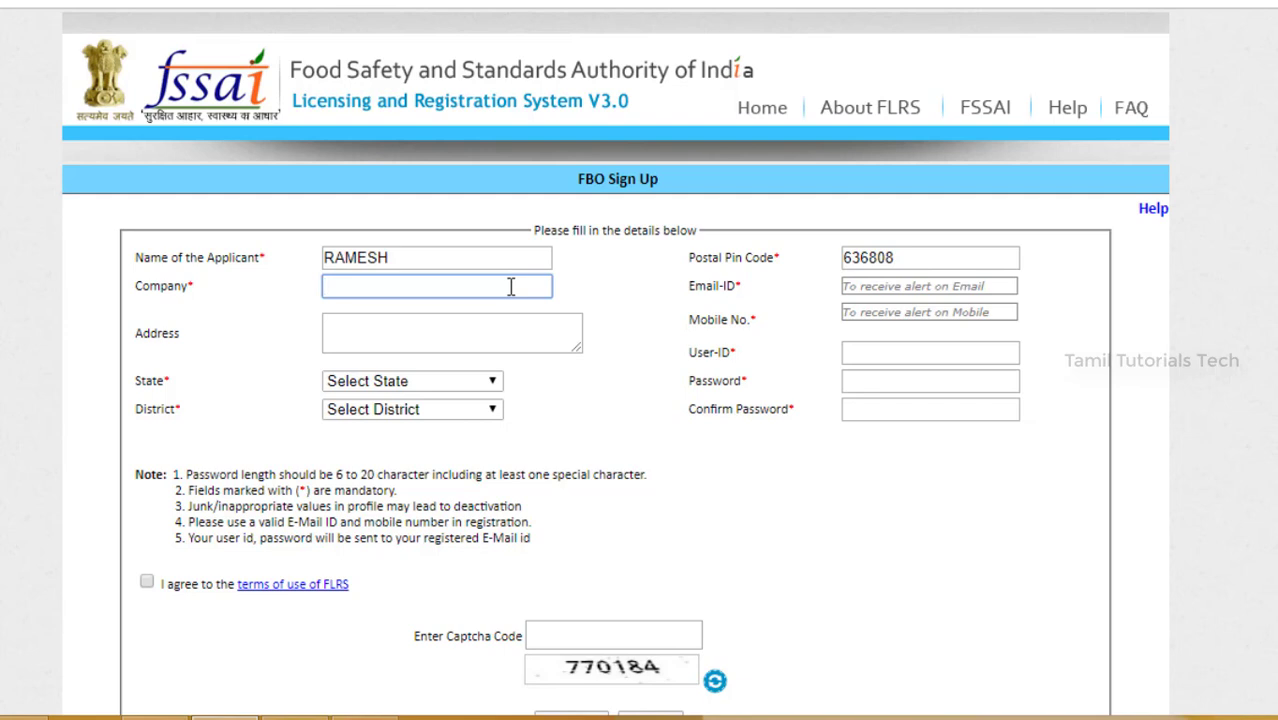
text(RAMESH FOOD COURT)
click(377, 333)
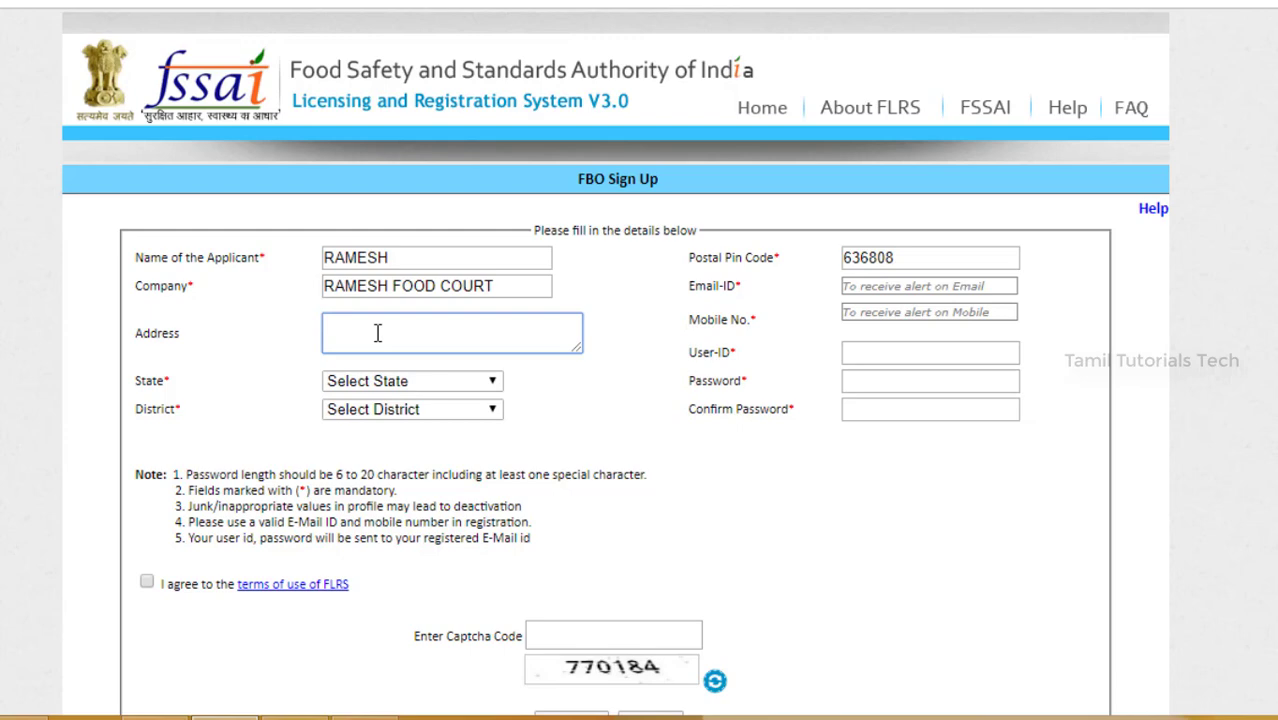
Step: Select Tamil Nadu as the state and Dharmapuri as the district
click(478, 386)
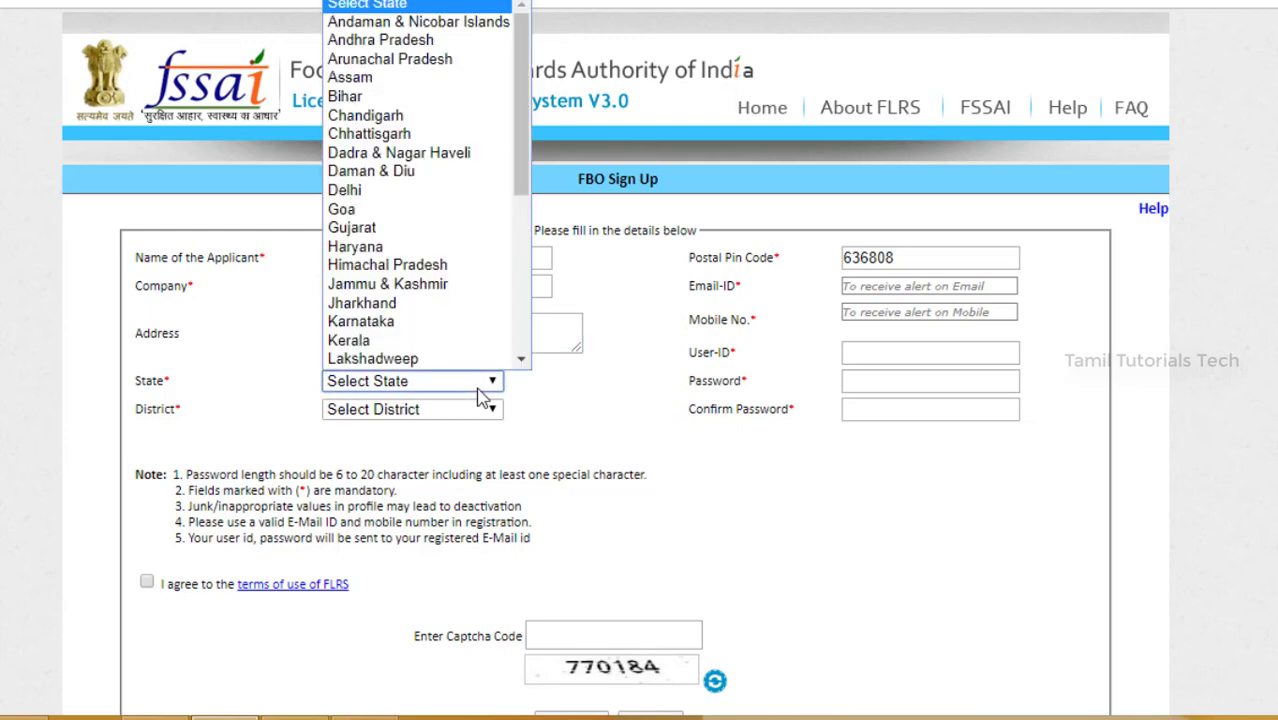
key(t)
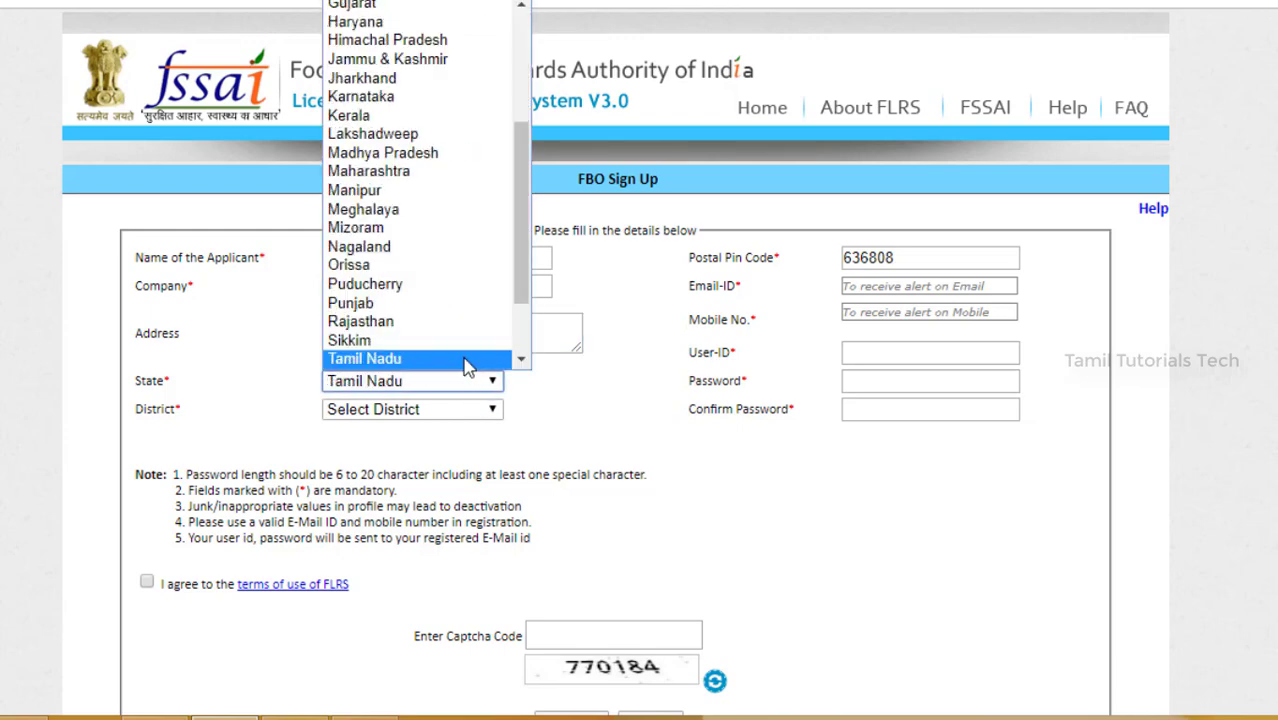
click(464, 360)
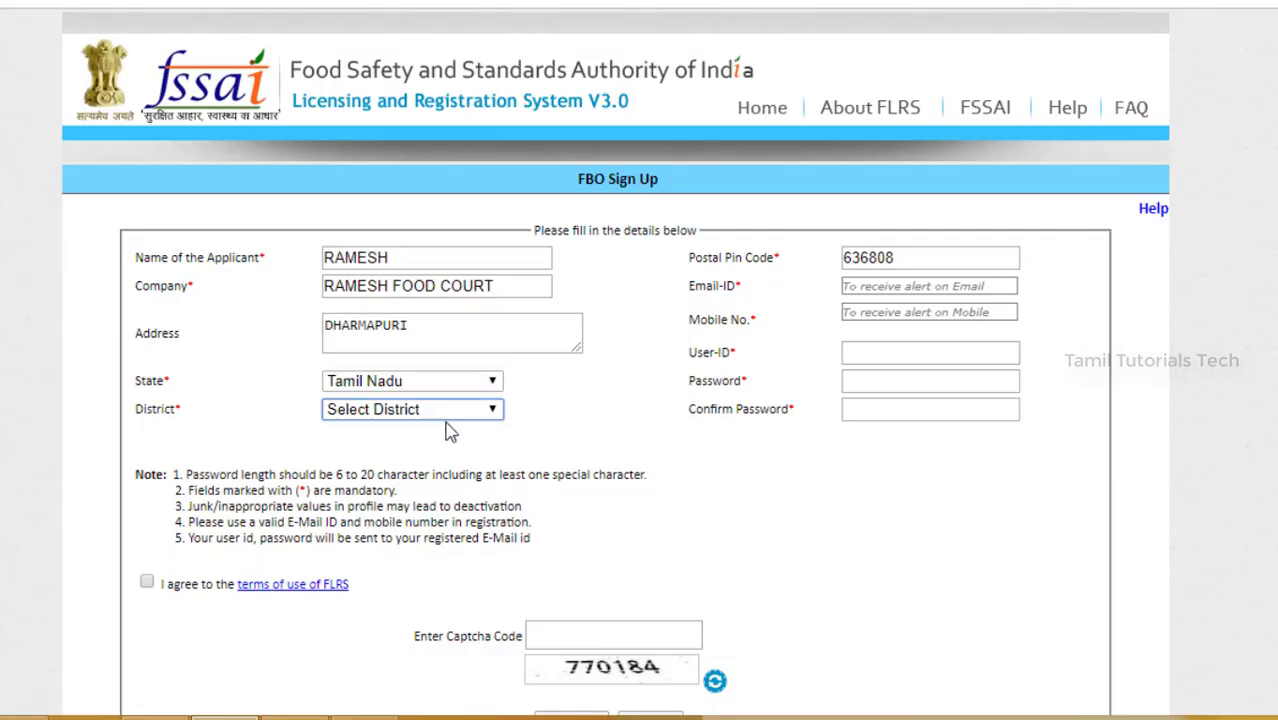
click(452, 410)
scroll(428, 359, down, 1)
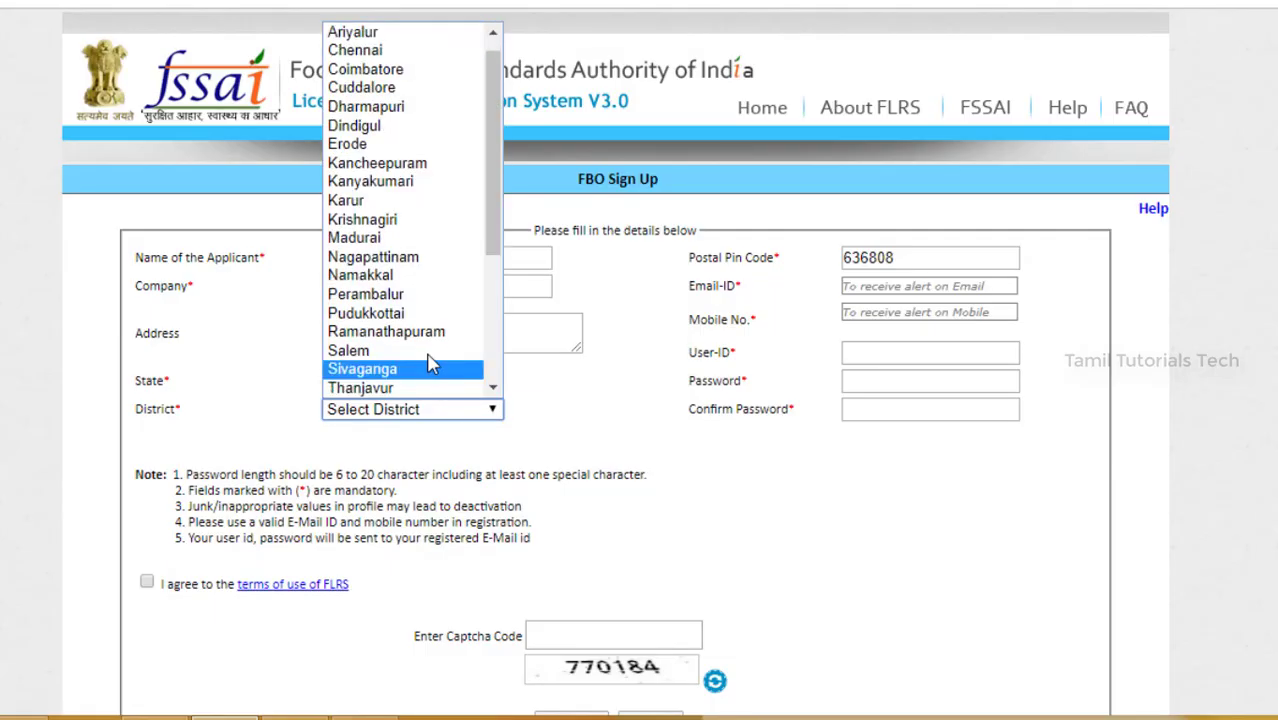
click(384, 108)
Step: Enter the contact number and user ID, then paste and confirm the account password
click(906, 286)
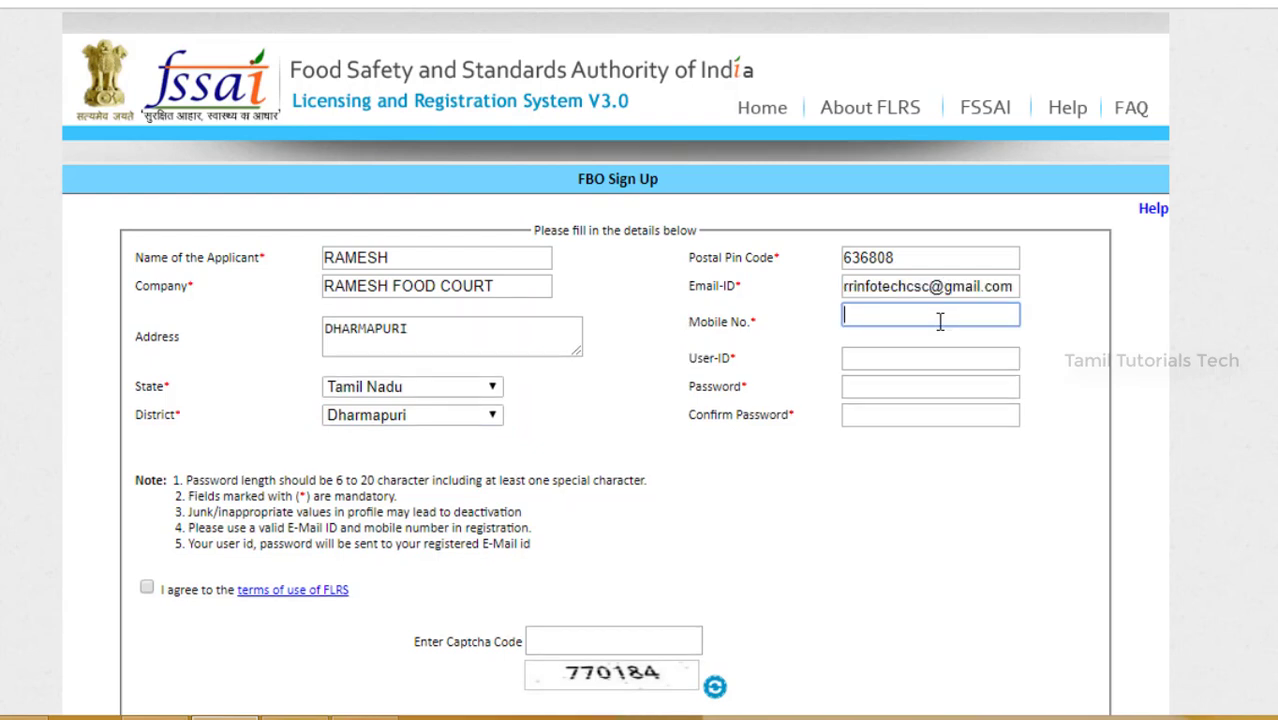
click(909, 364)
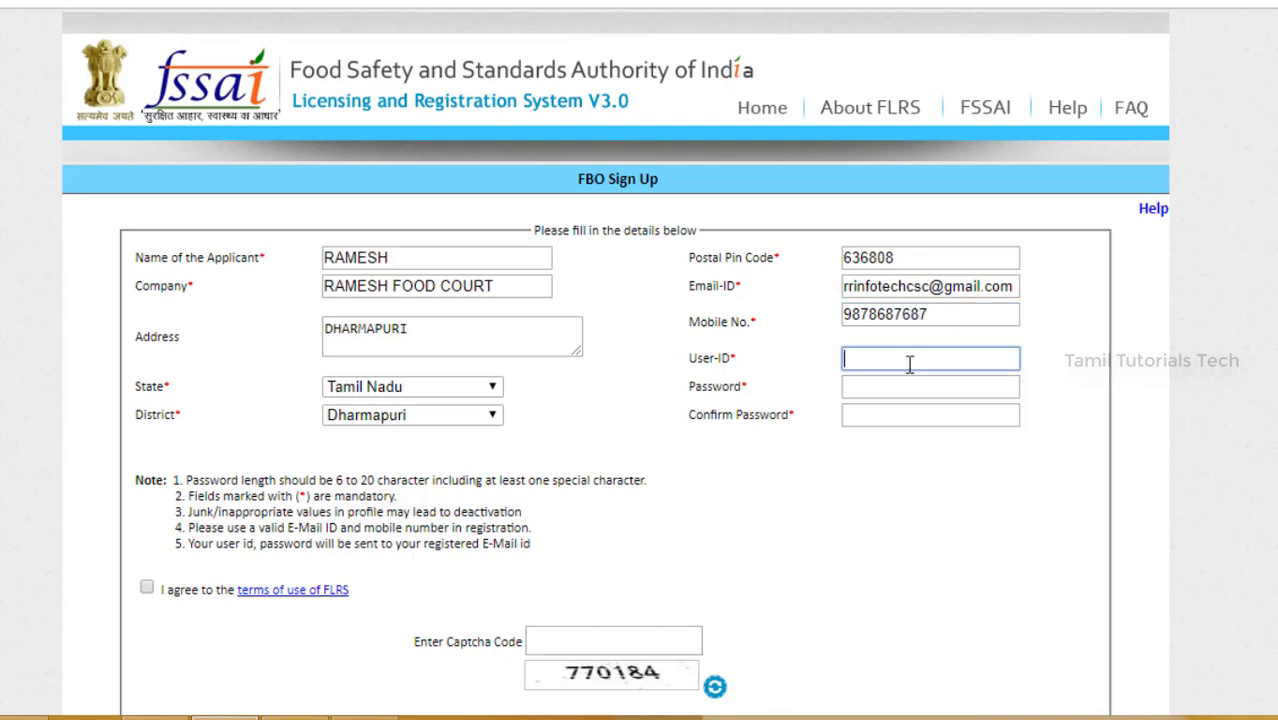
text(ramesh)
click(899, 388)
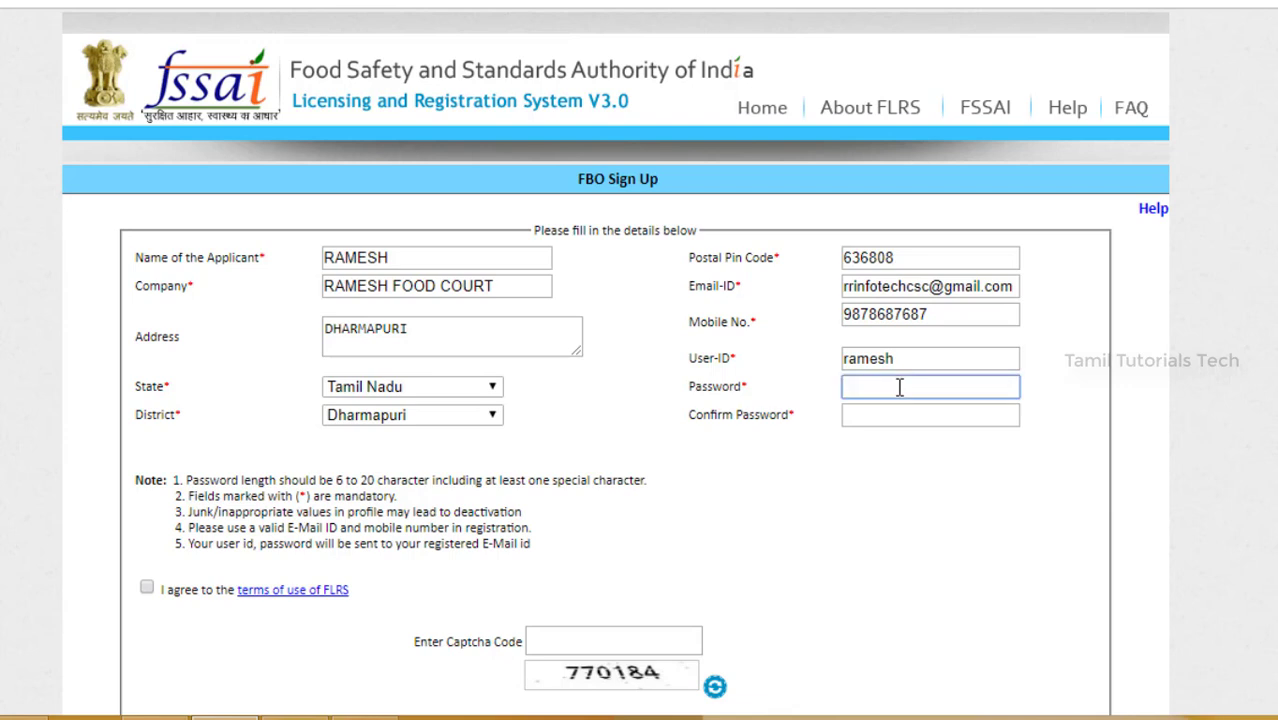
key(ctrl+v)
click(893, 423)
key(ctrl+v)
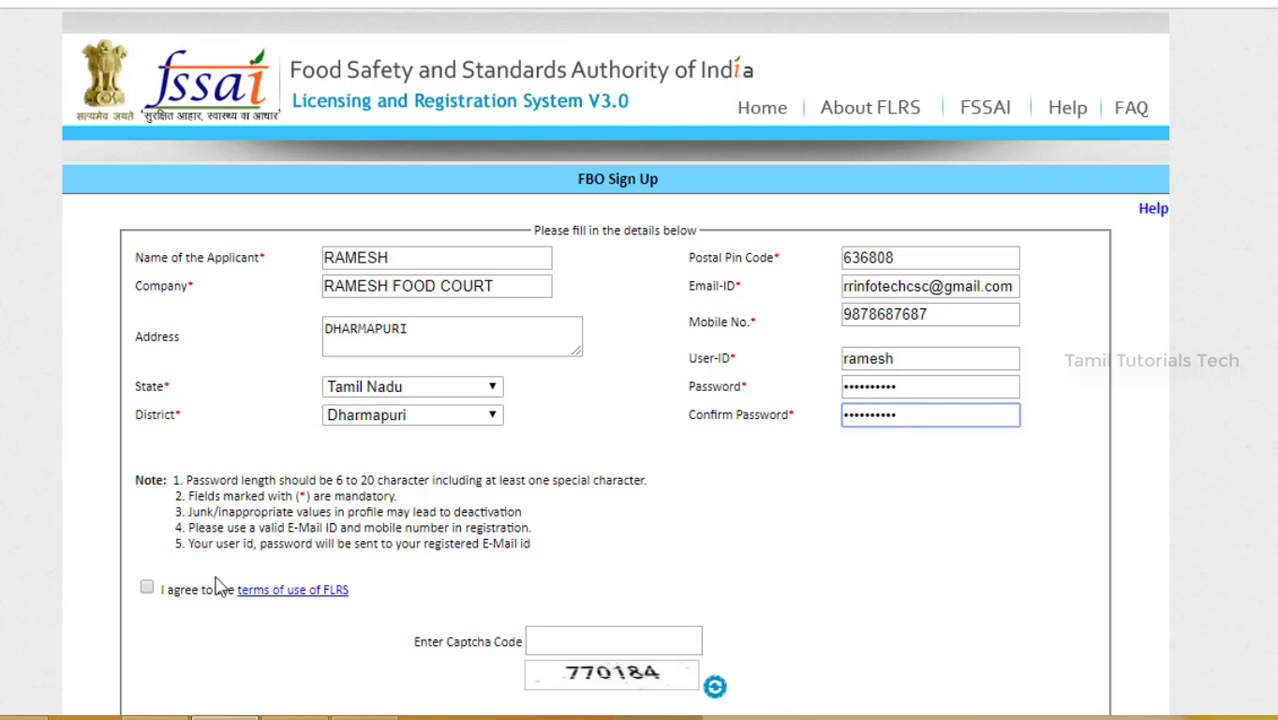
Step: Agree to the FLRS terms of use, enter the captcha code and register the account
click(147, 590)
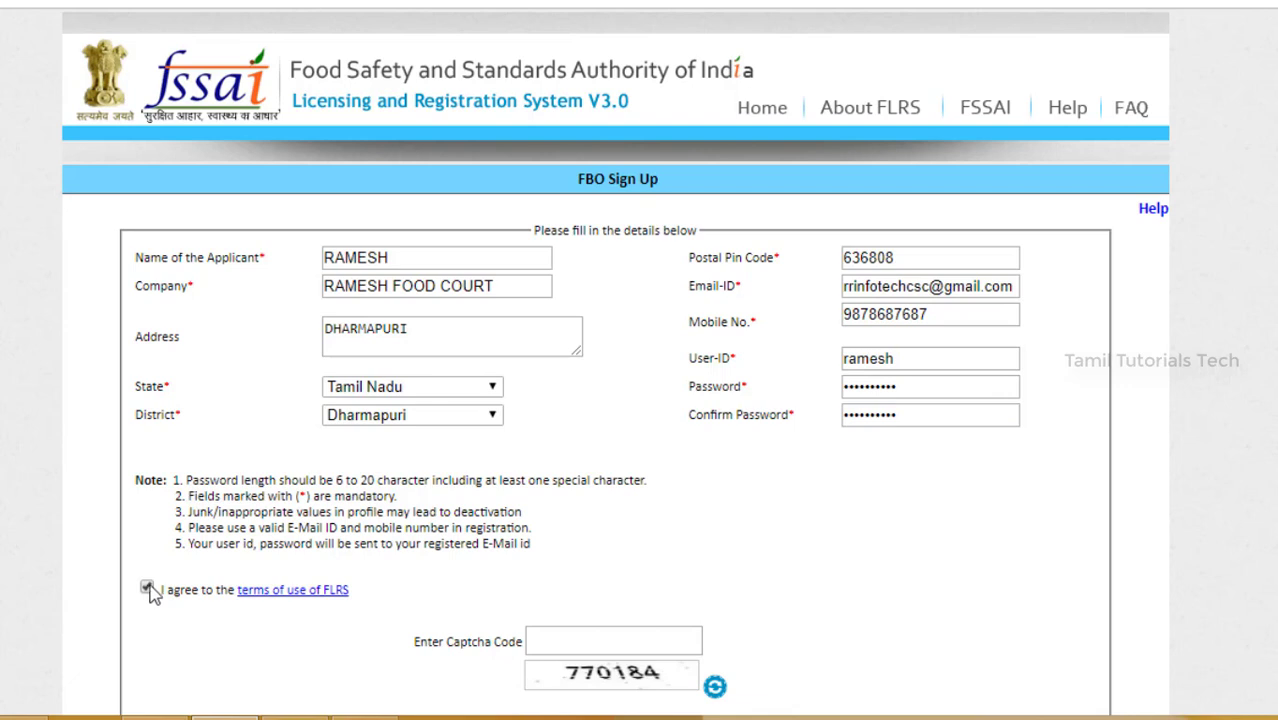
click(558, 634)
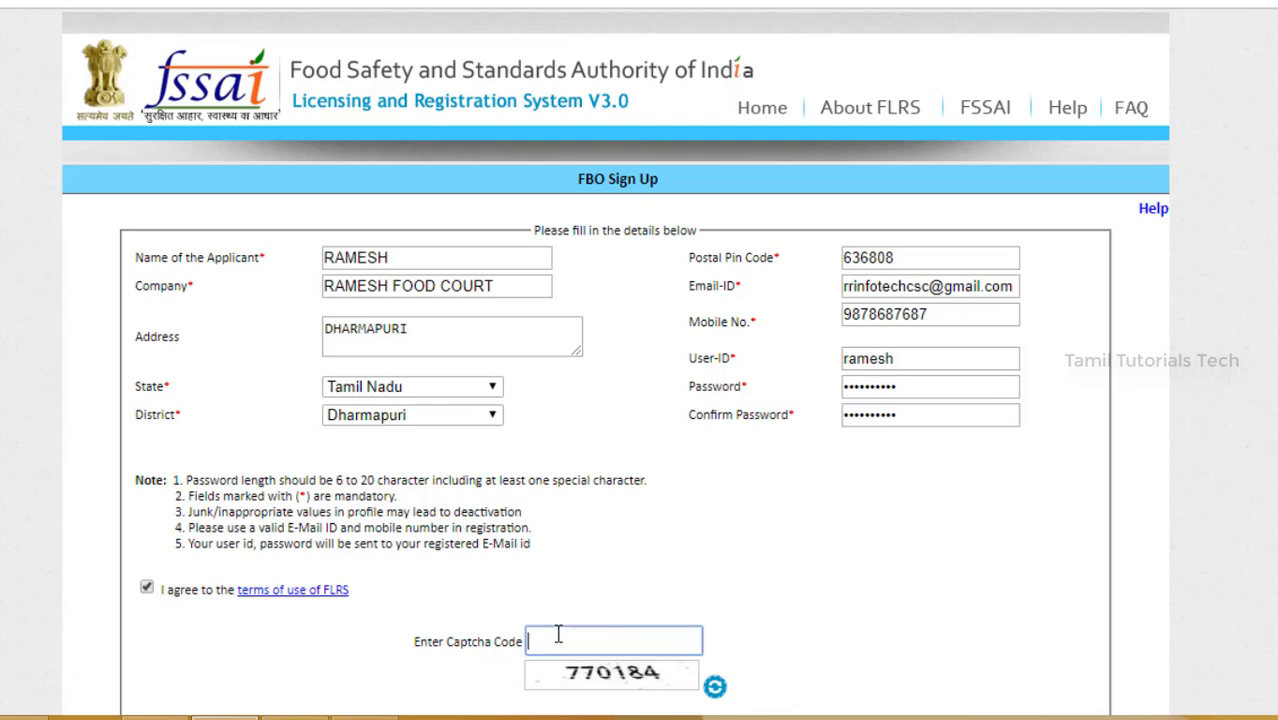
text(770184)
scroll(735, 538, down, 1)
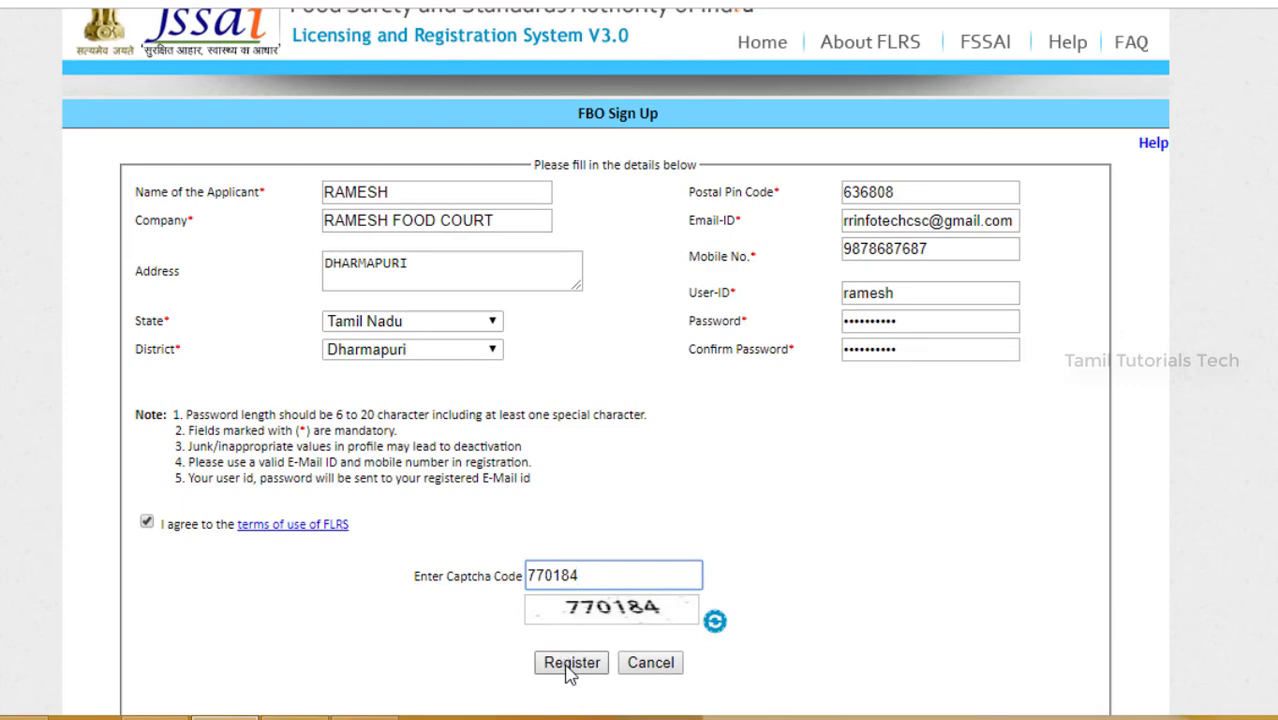
click(569, 668)
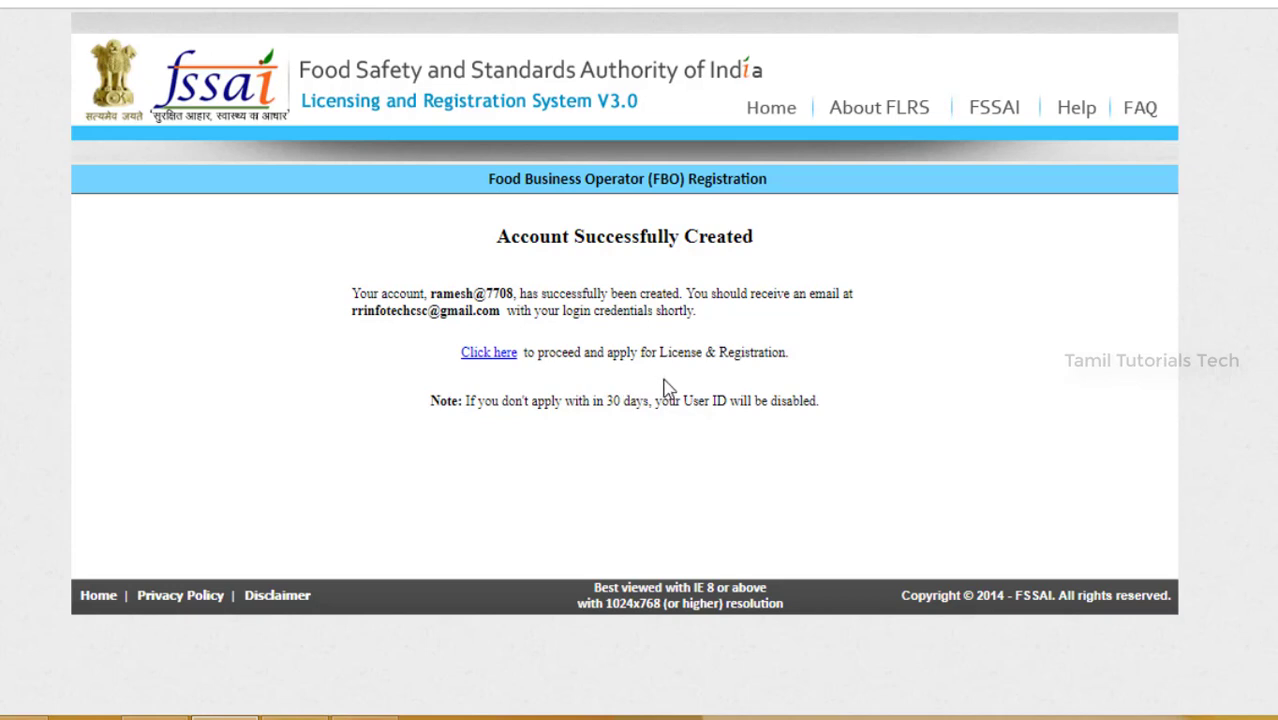
Step: Log in as an existing user with the user ID, password and captcha code
click(490, 356)
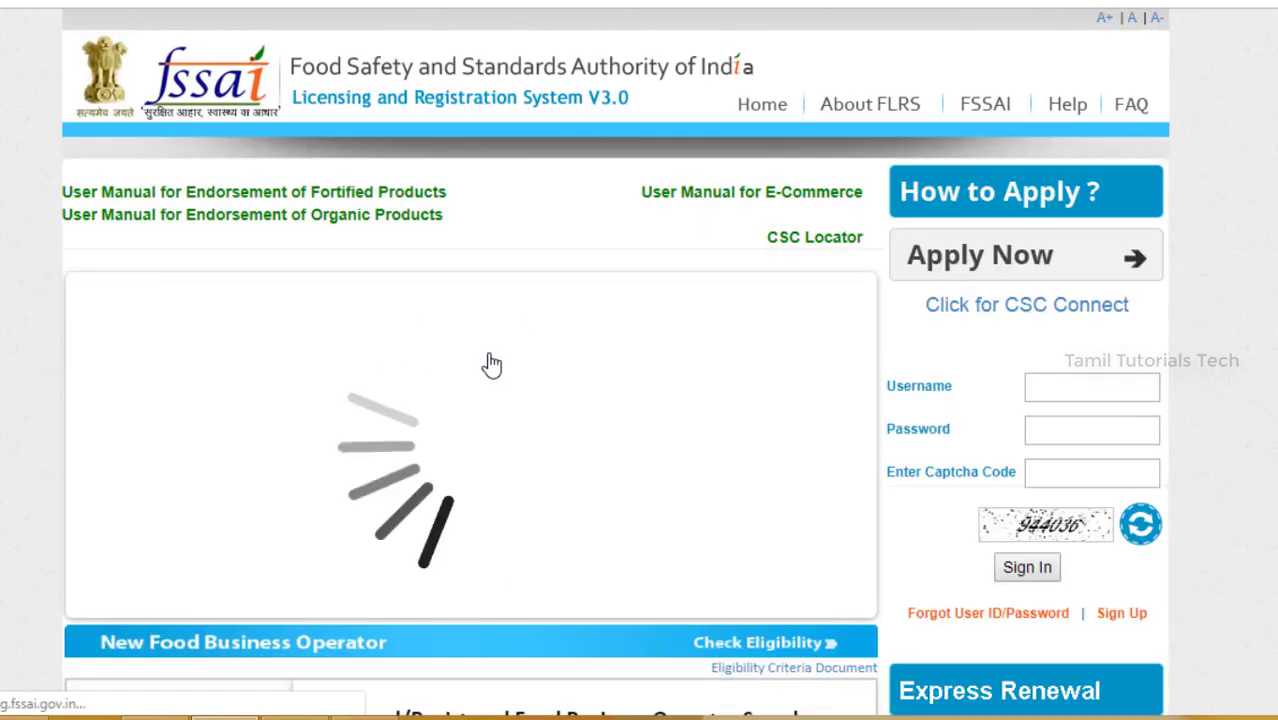
click(1035, 384)
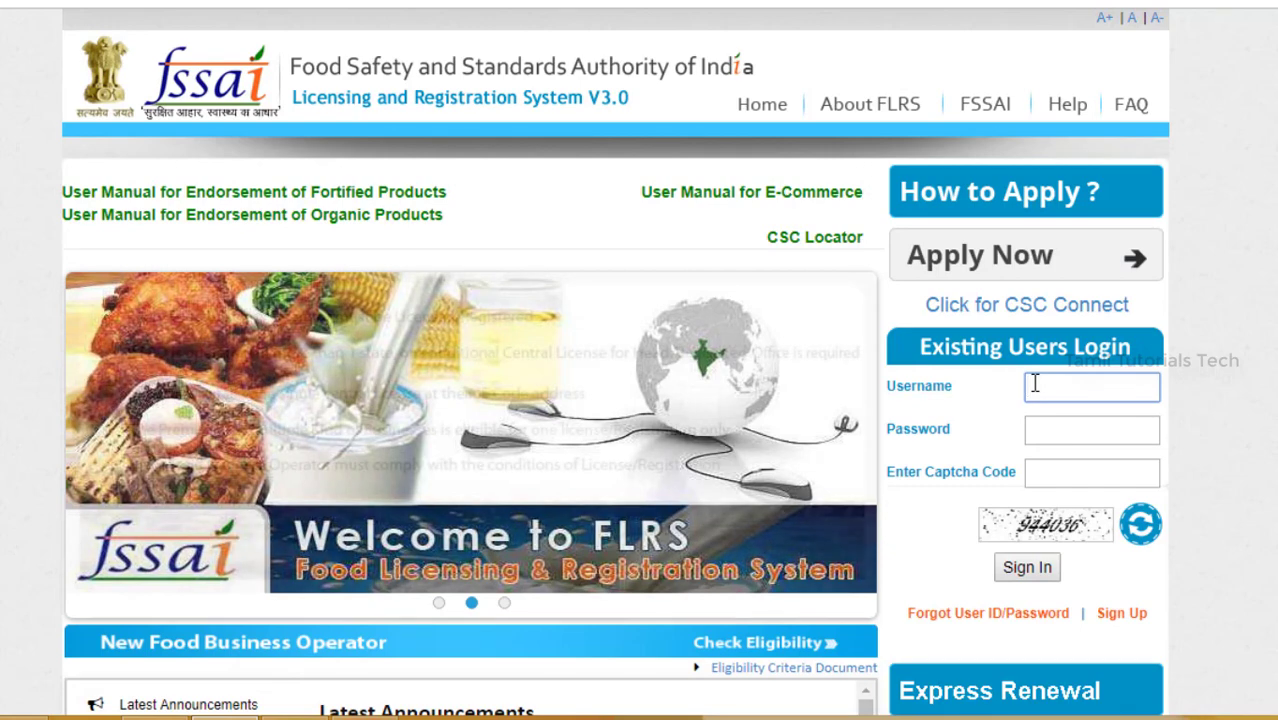
click(1055, 436)
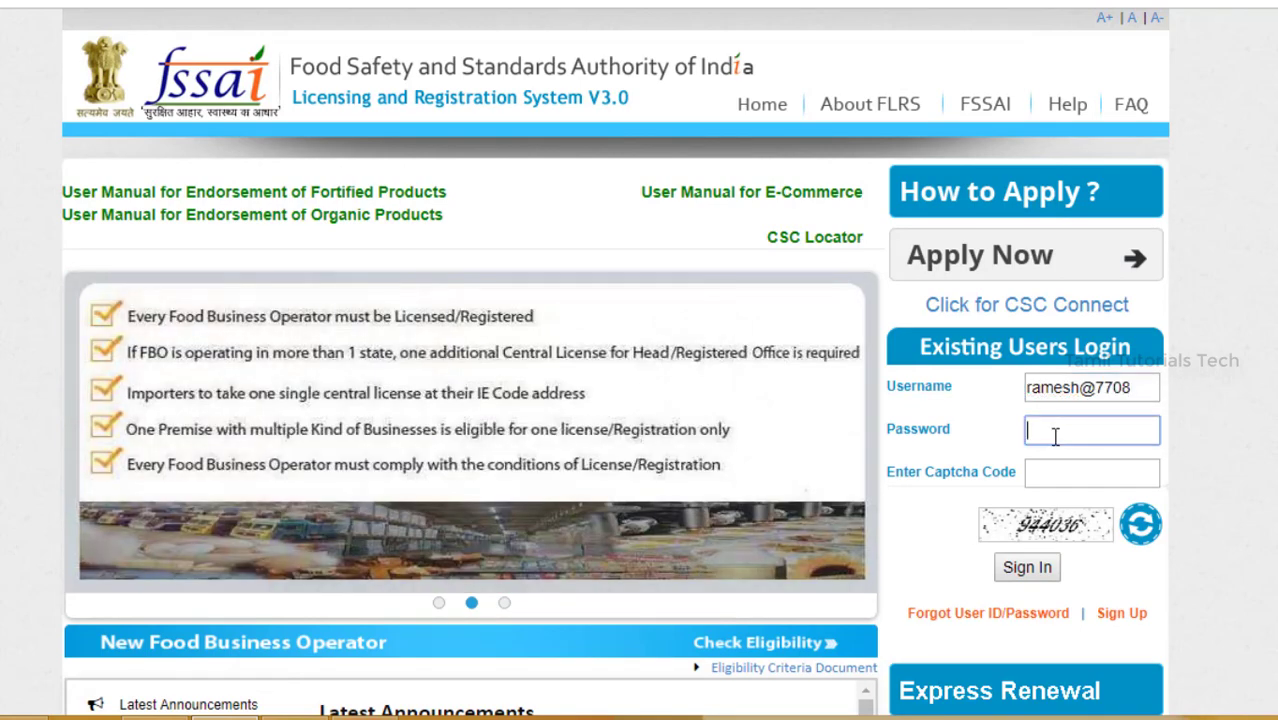
text(•••••••••)
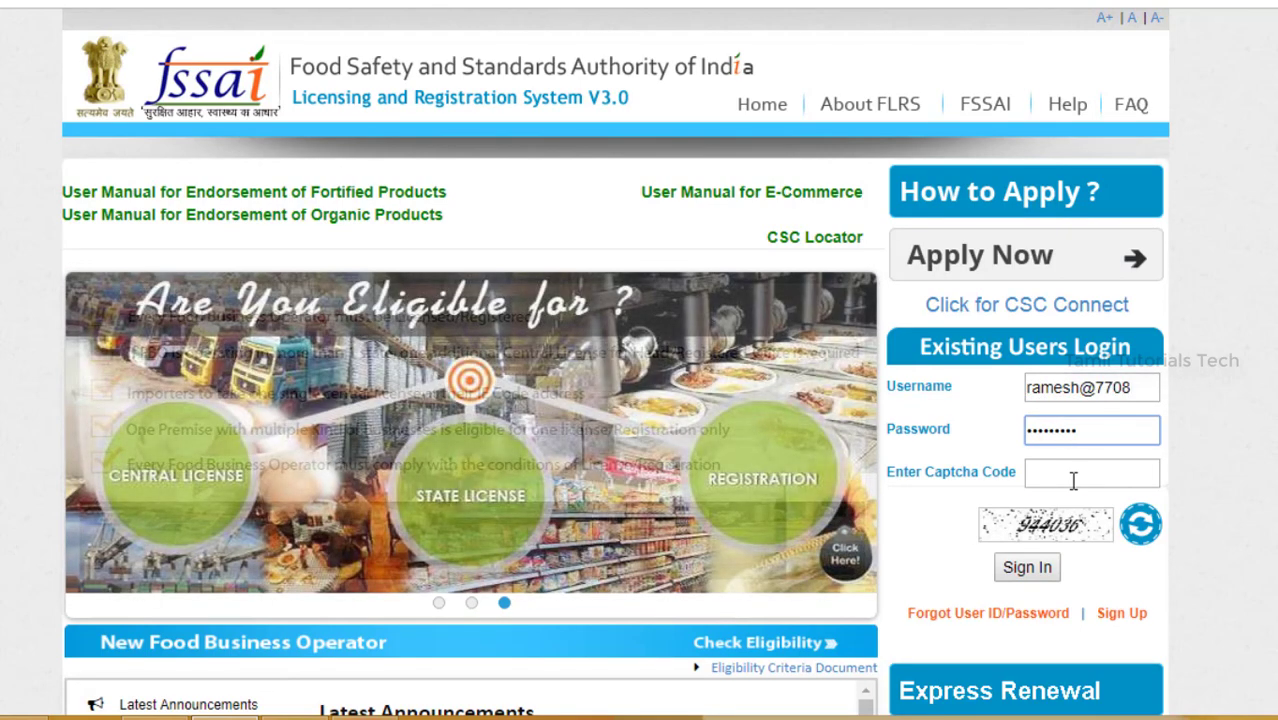
click(1073, 481)
text(9)
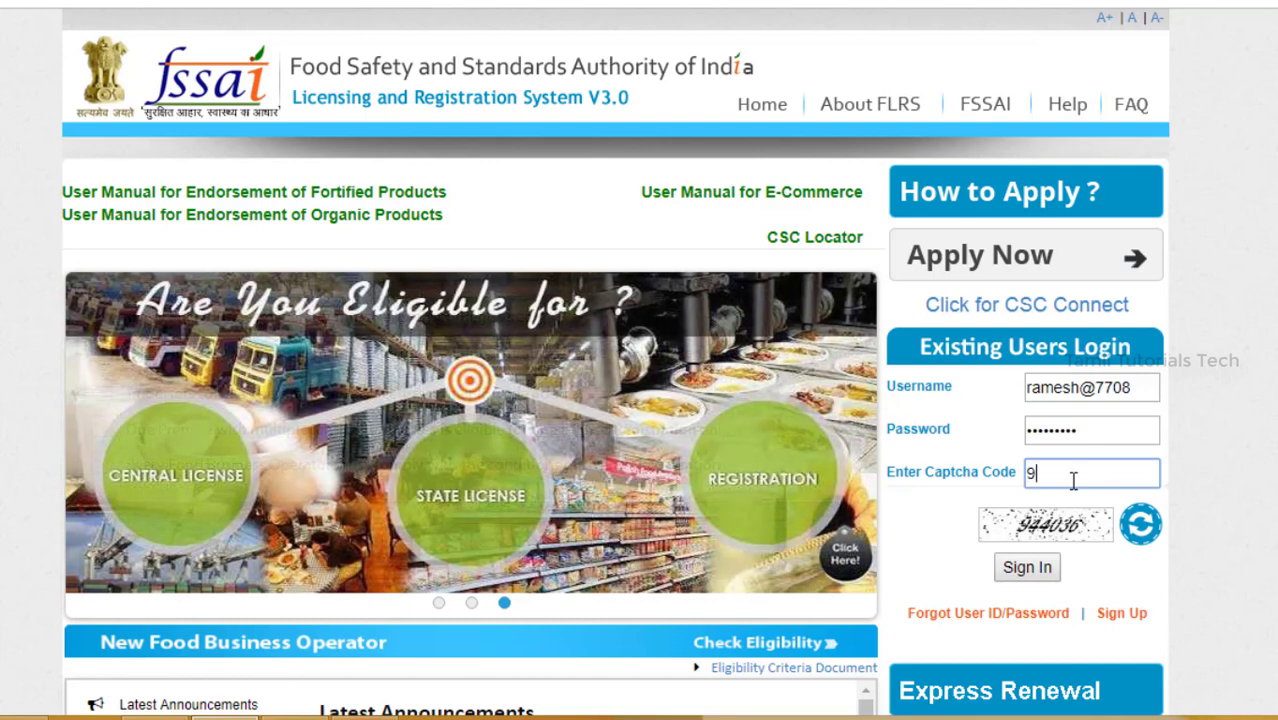
text(44036)
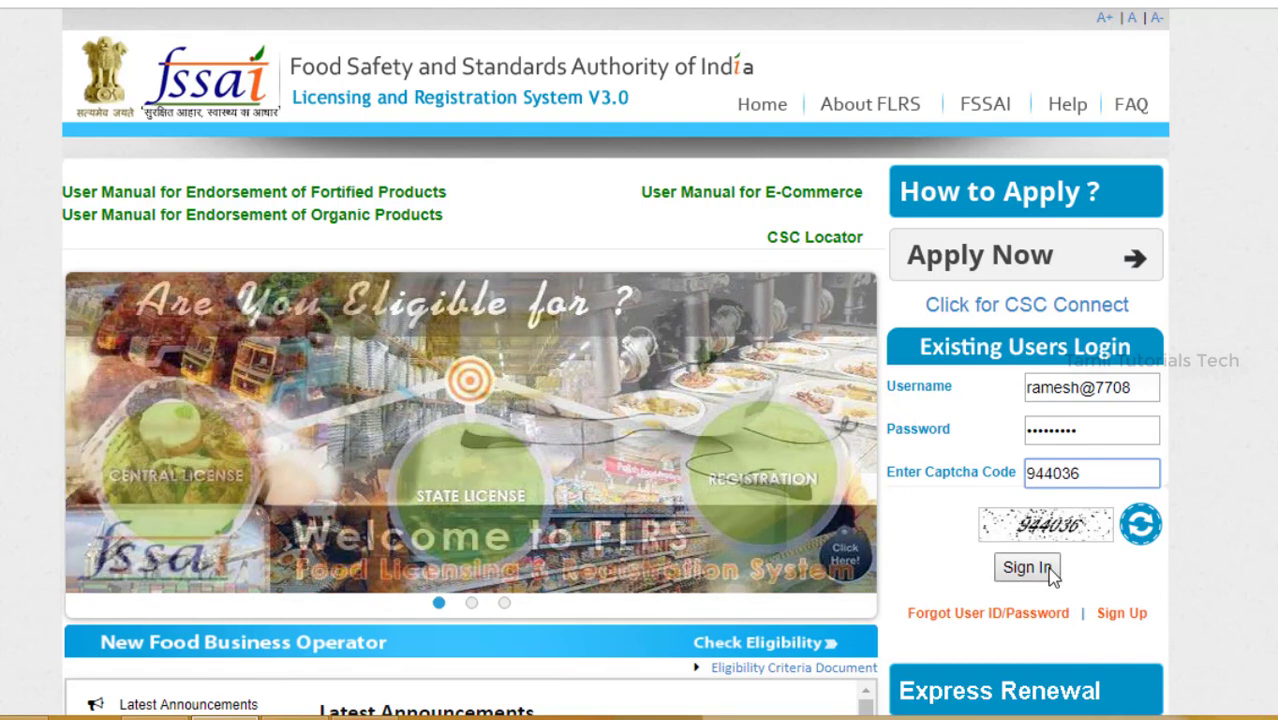
click(1050, 573)
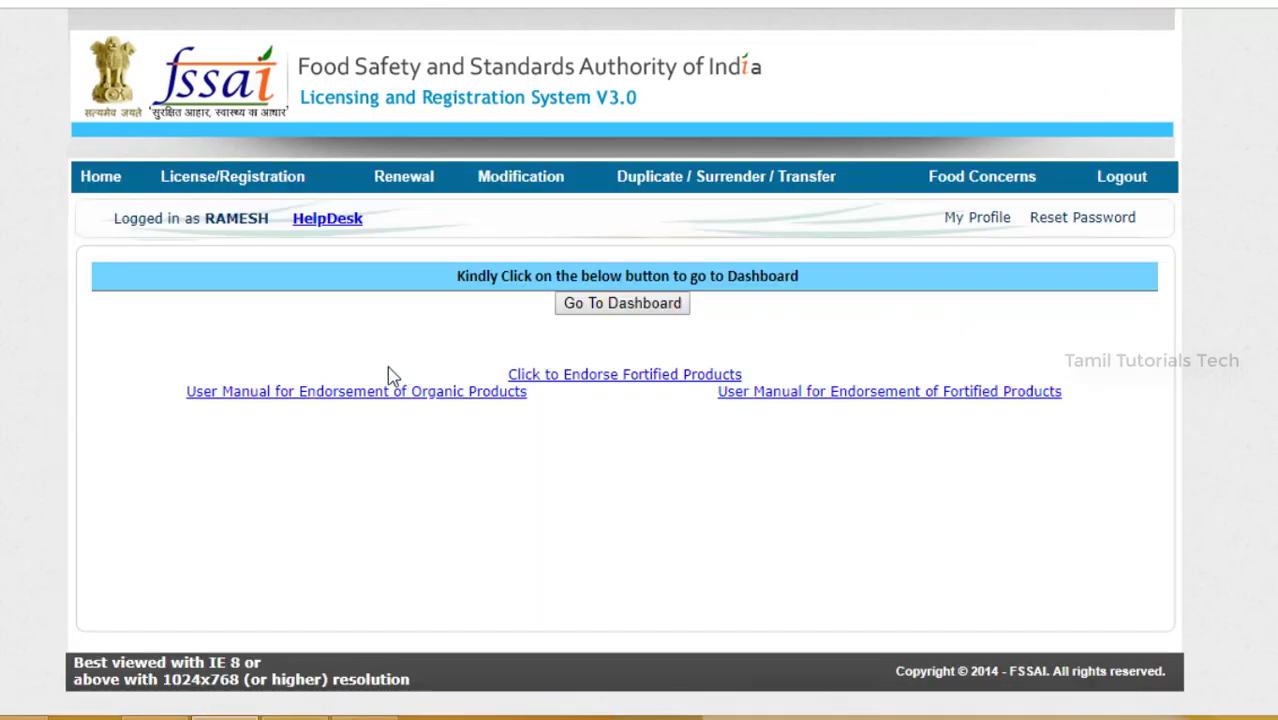
Step: Start a License/Registration application, accept the declaration, choose Tamil Nadu, and answer No to multi-state premises
mouse_move(265, 188)
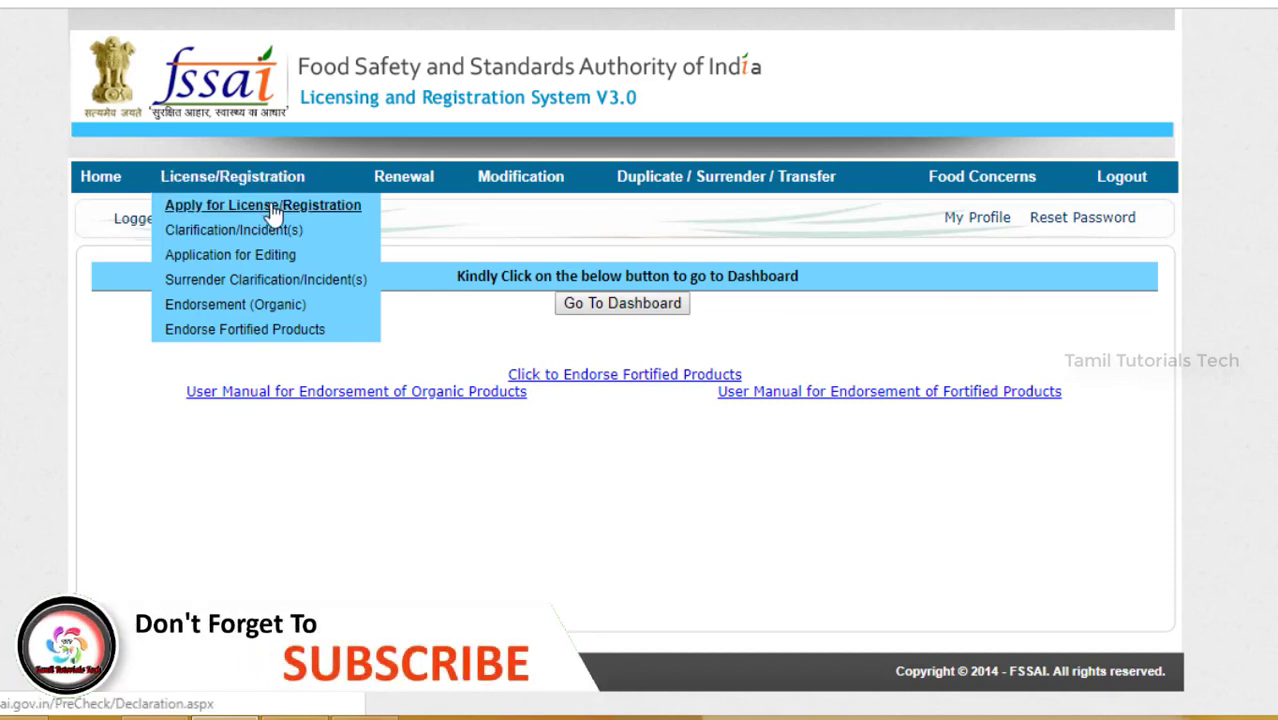
click(272, 206)
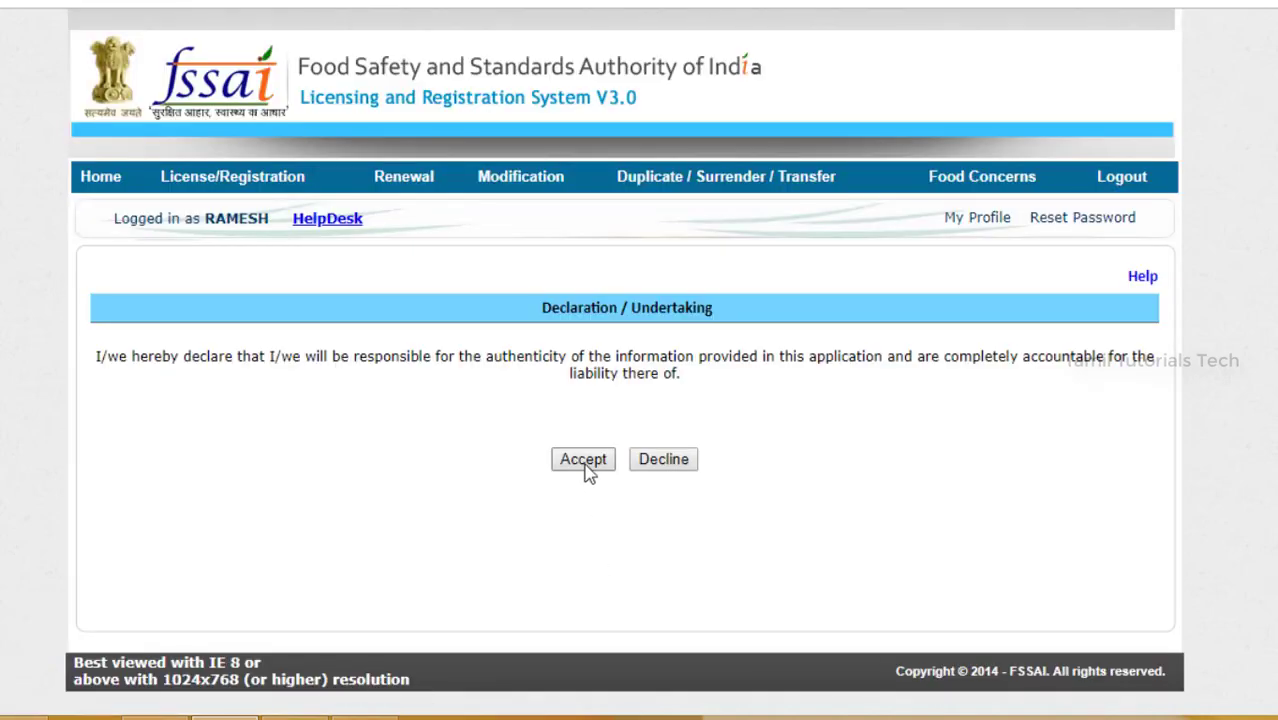
click(585, 463)
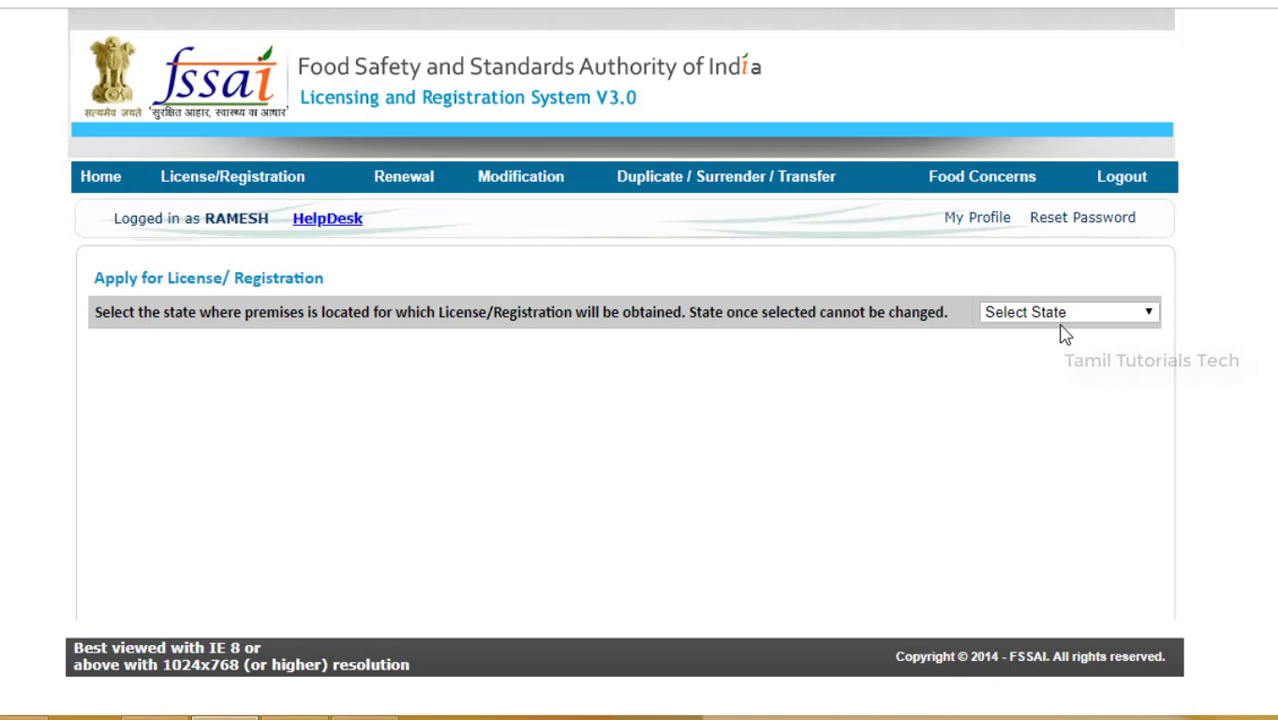
click(1066, 318)
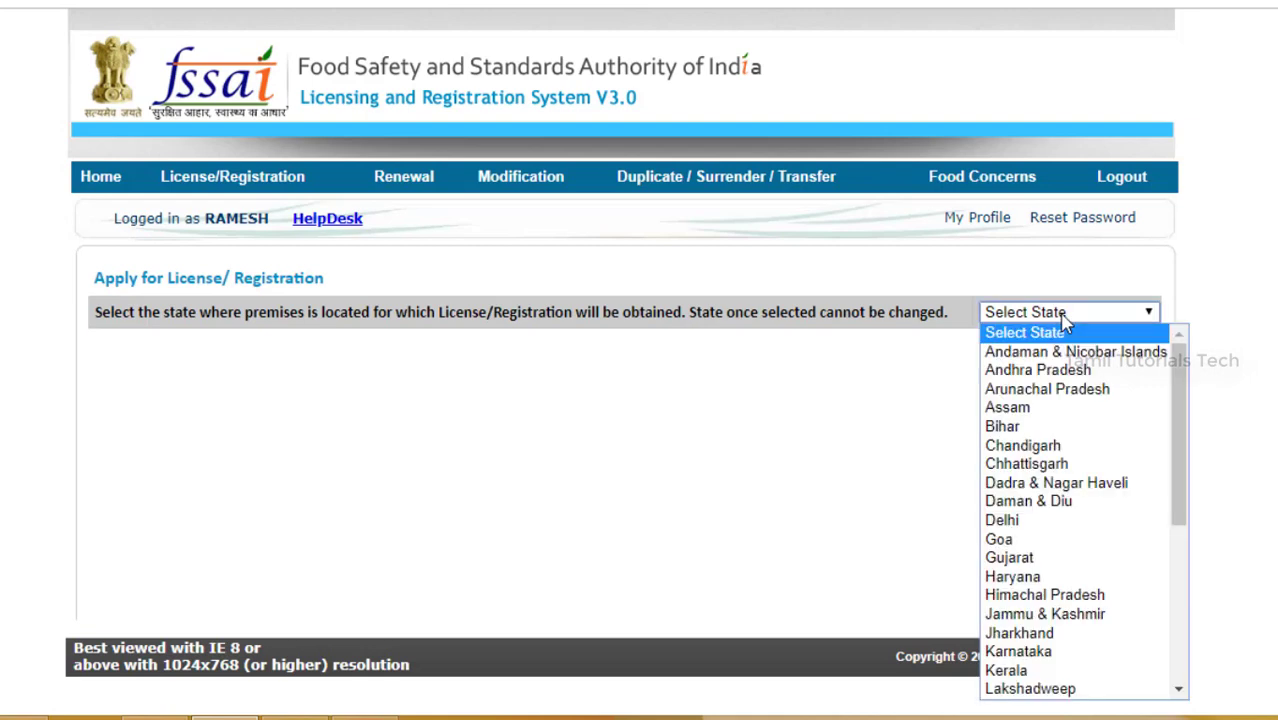
key(t)
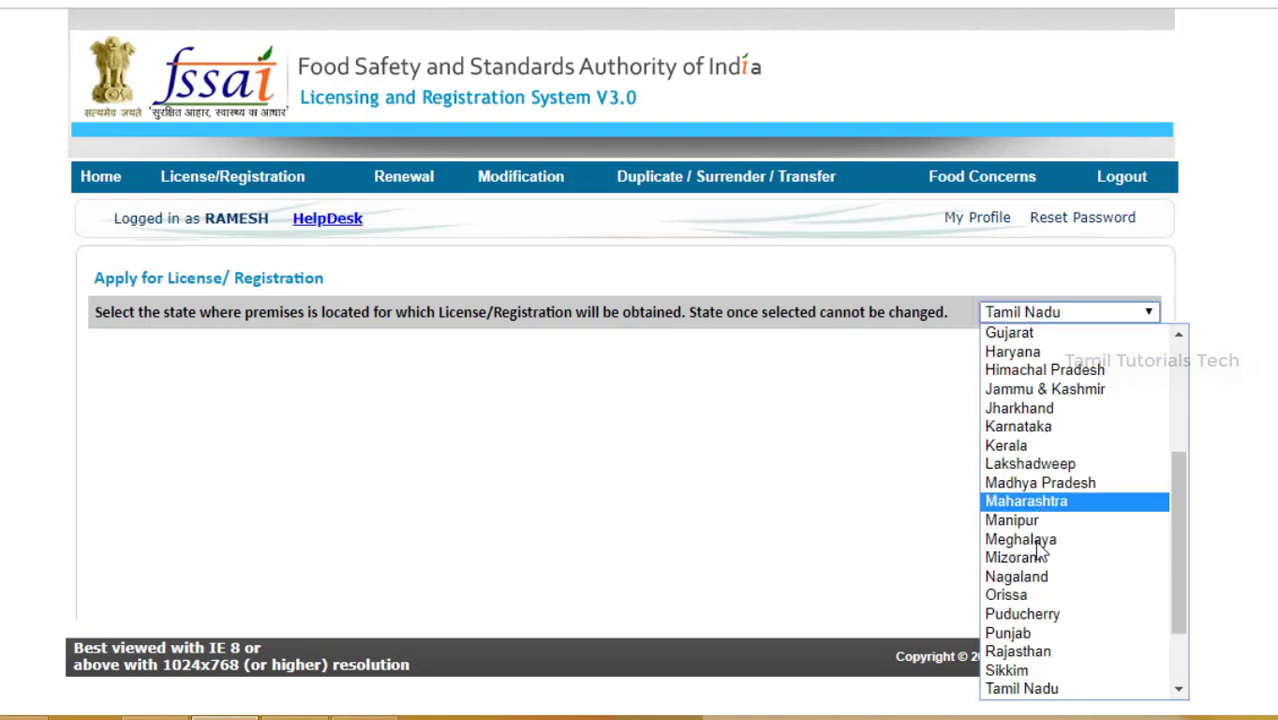
click(1031, 689)
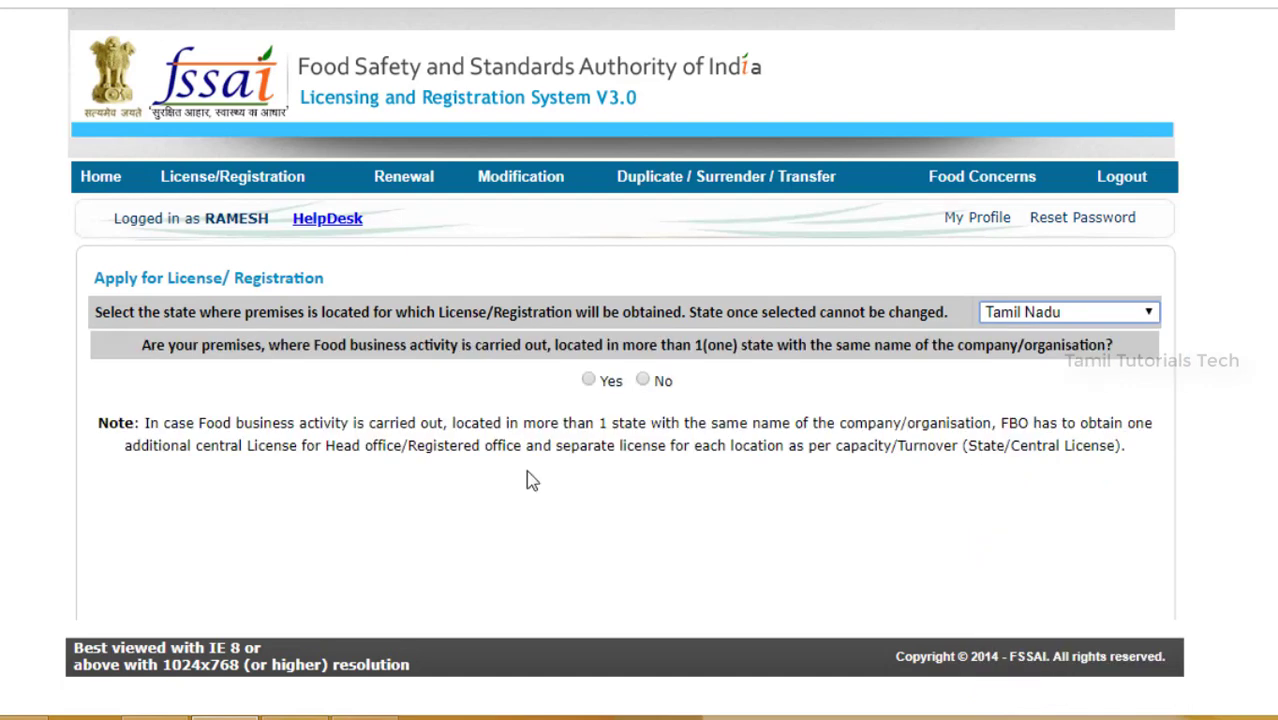
click(643, 381)
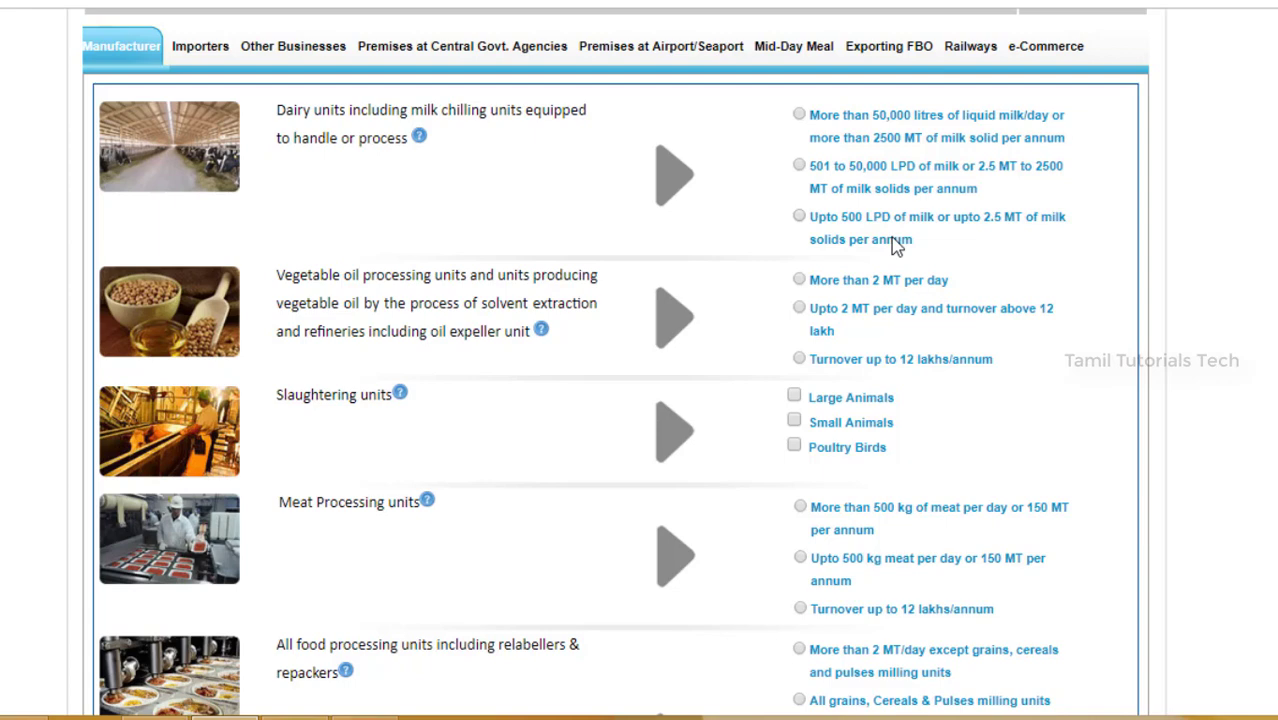
Step: Select the 'Upto 500 LPD of milk' dairy category, proceed, and apply for Form A registration
click(800, 217)
scroll(420, 571, down, 6)
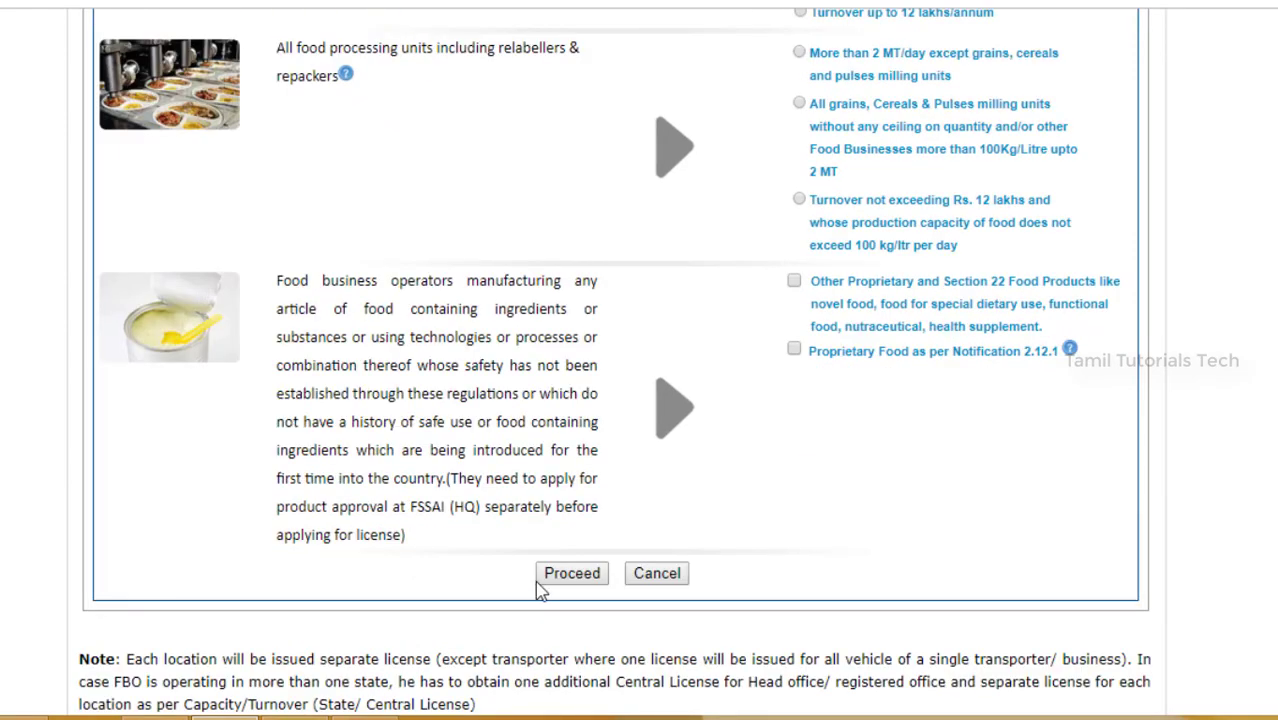
click(565, 578)
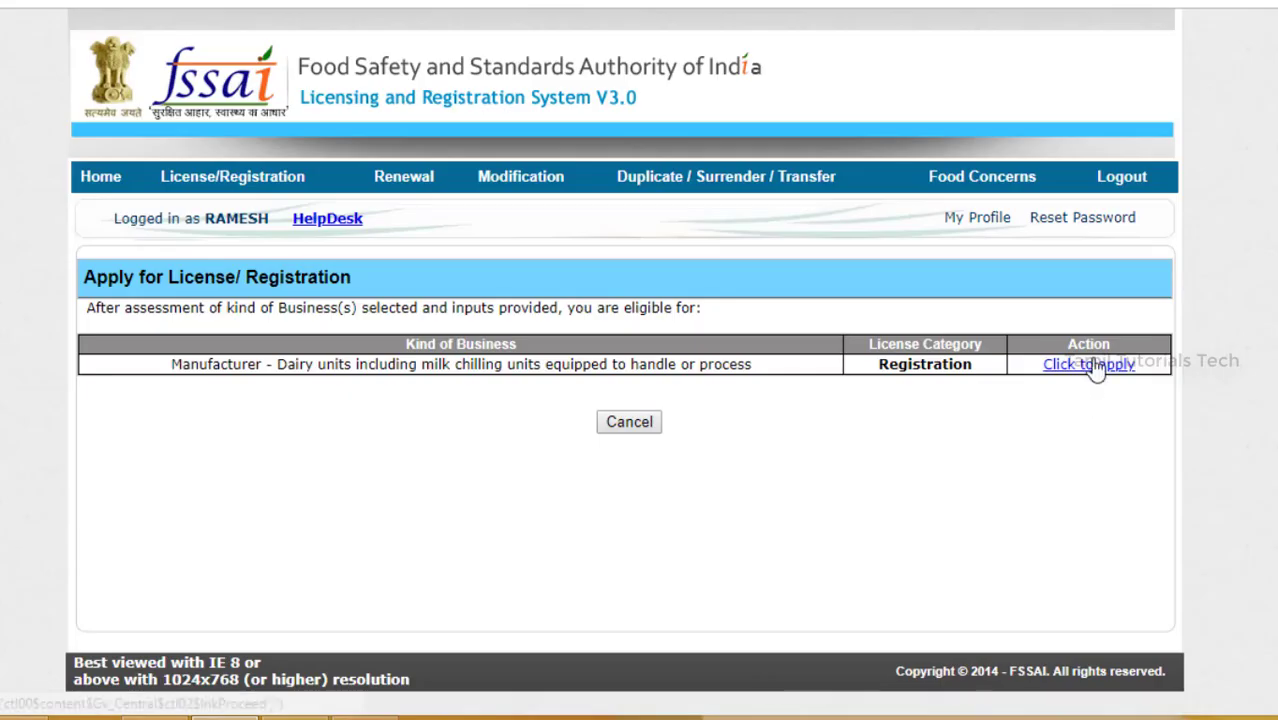
click(1094, 370)
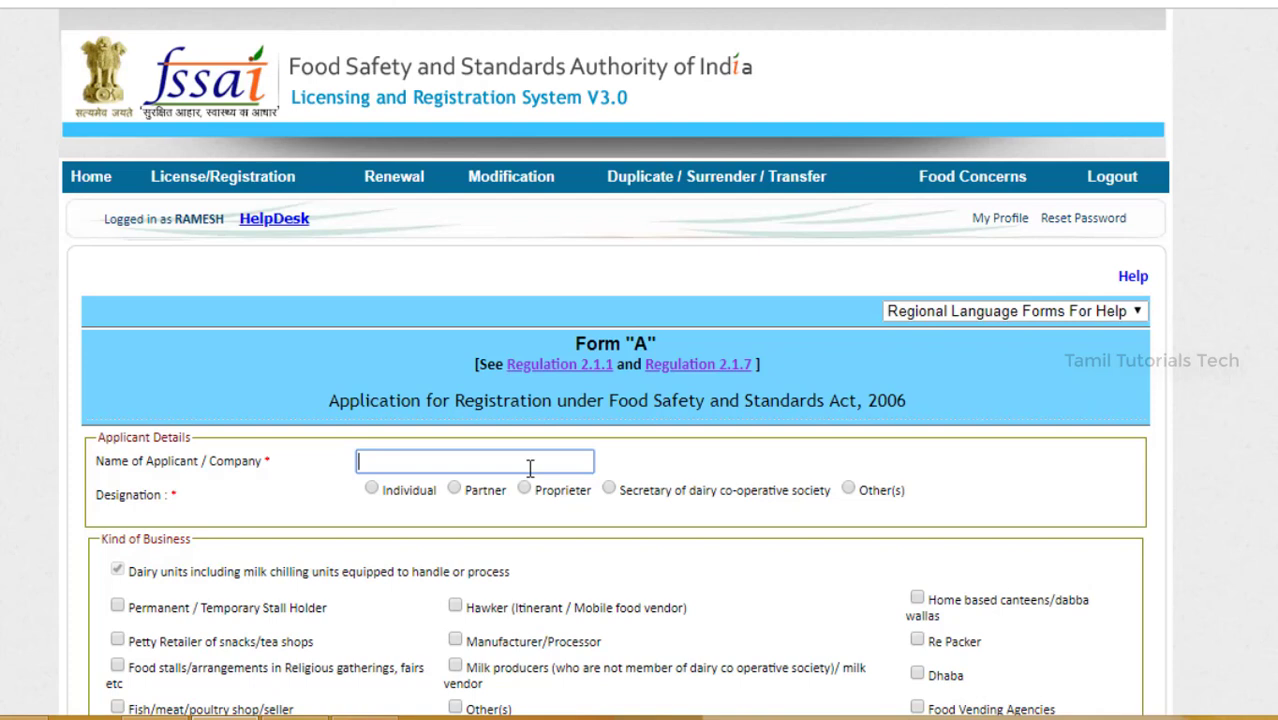
Step: Enter the company name, set designation to Individual, and tick Manufacturer/Processor as business kind
text(Ramesh food court)
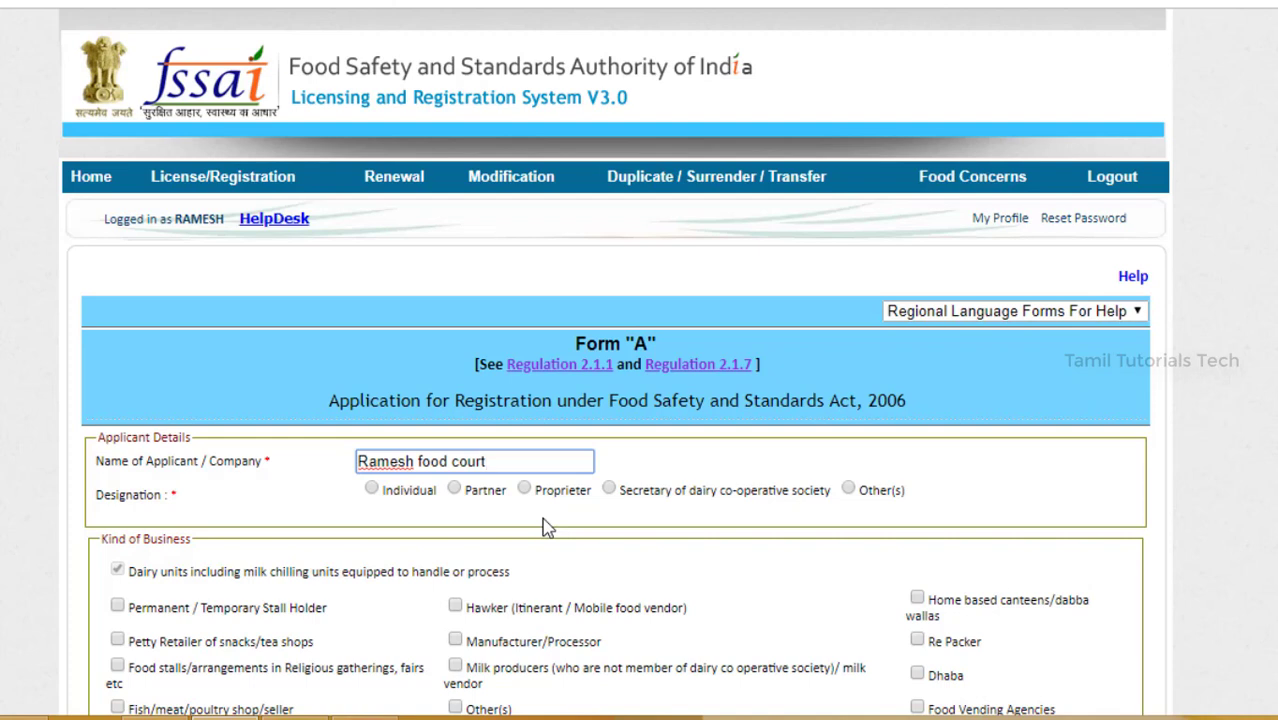
click(372, 489)
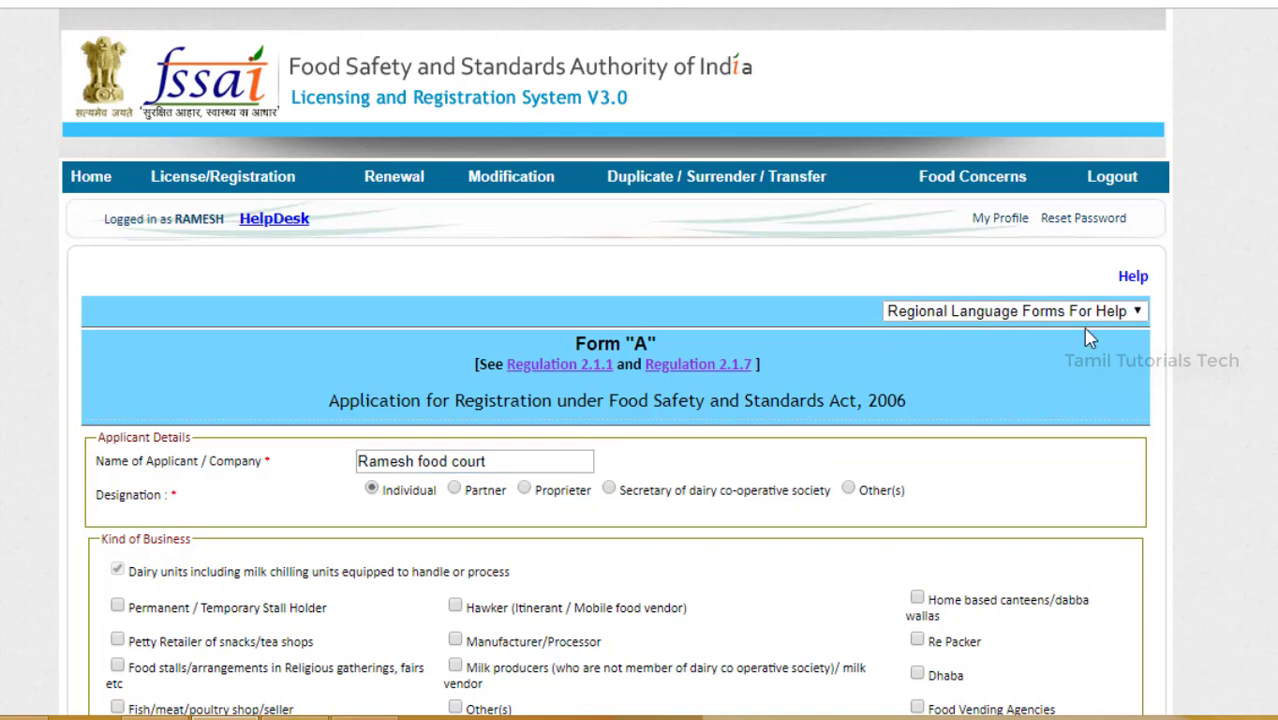
scroll(962, 376, down, 3)
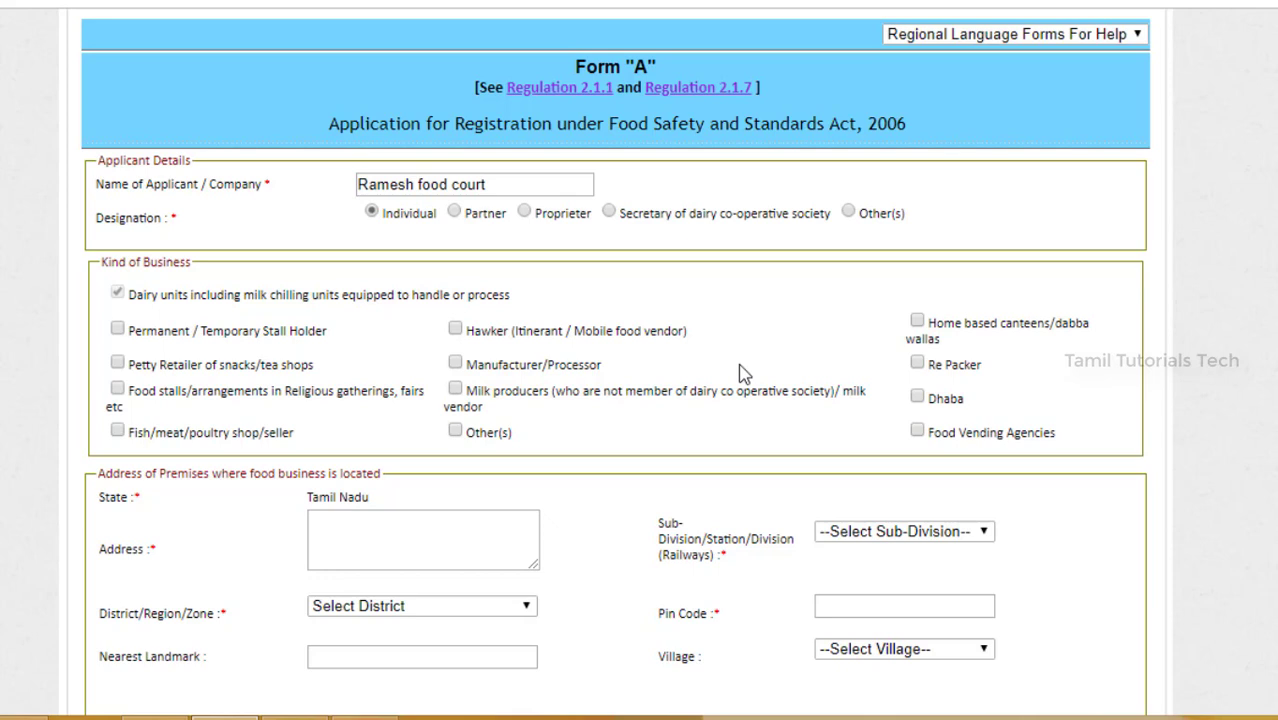
click(456, 364)
Step: Add Food Vending Agencies and Dhaba as business kinds and enter premises address 'dharmapuri'
click(916, 432)
click(915, 399)
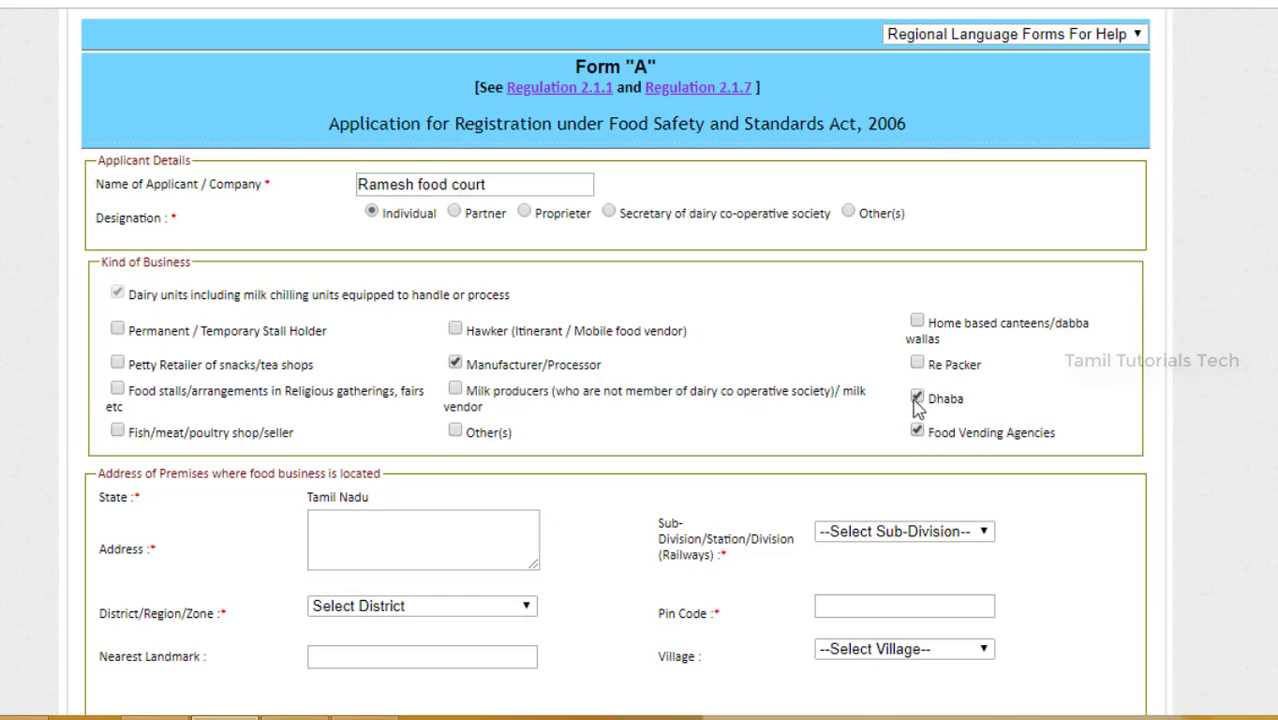
click(408, 540)
text(dh)
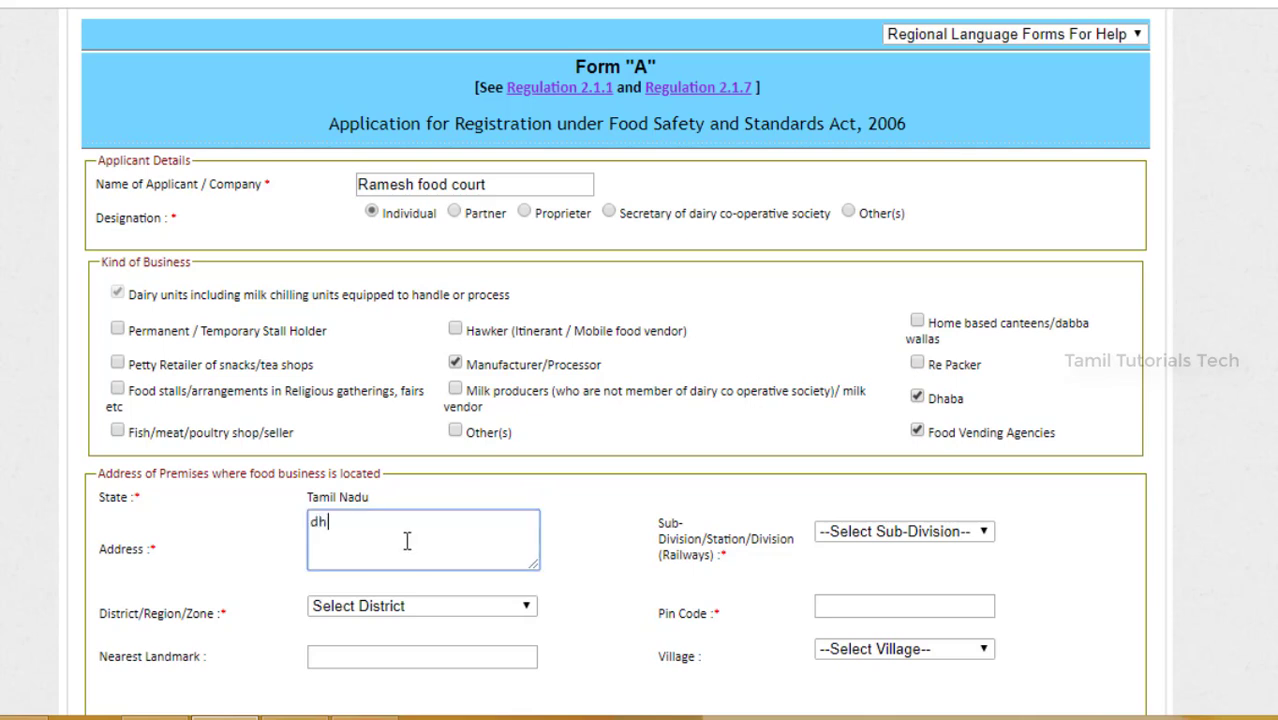
text(armapuri)
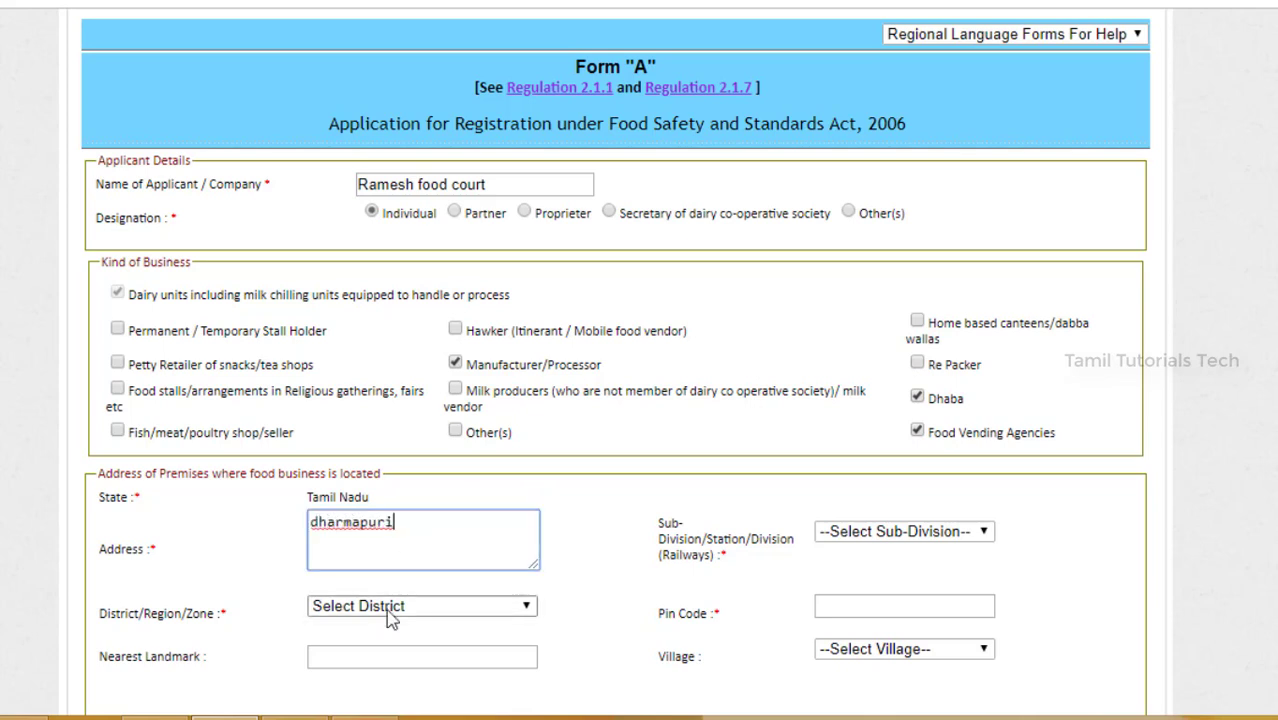
Step: Set district Dharmapuri, sub-division Karimangalam block, the pin code, and village N/A
click(391, 612)
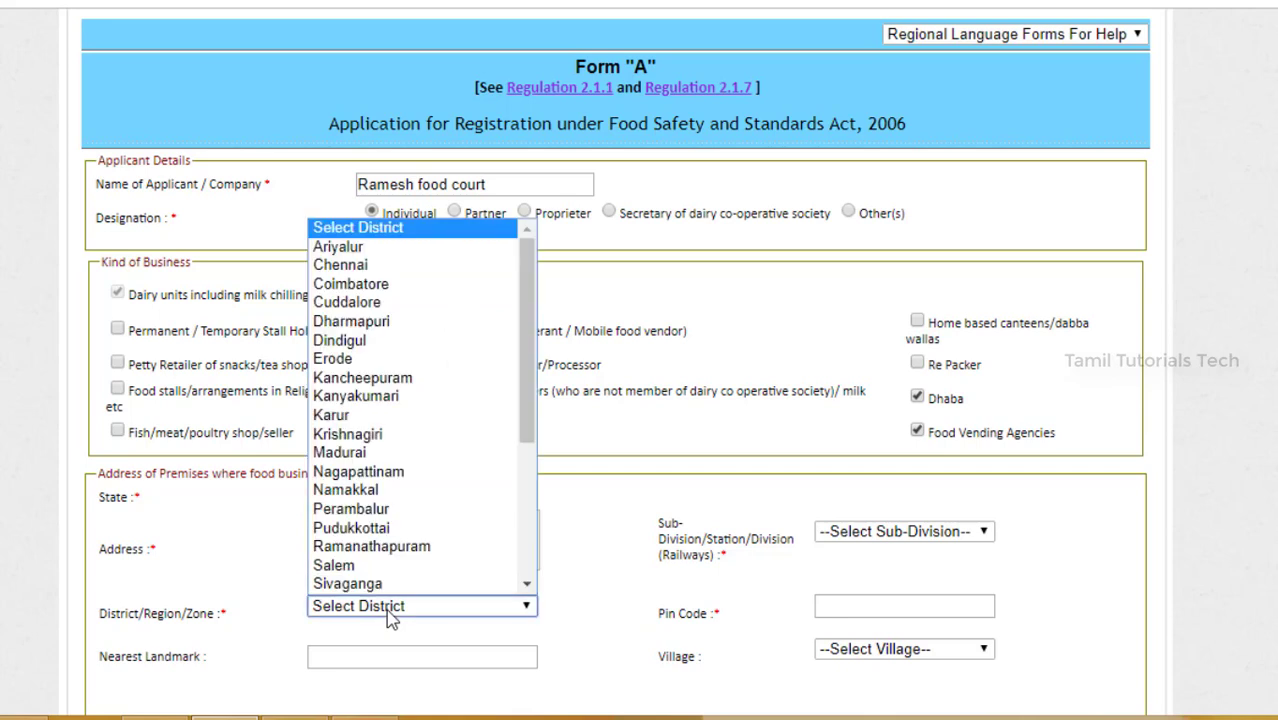
click(372, 322)
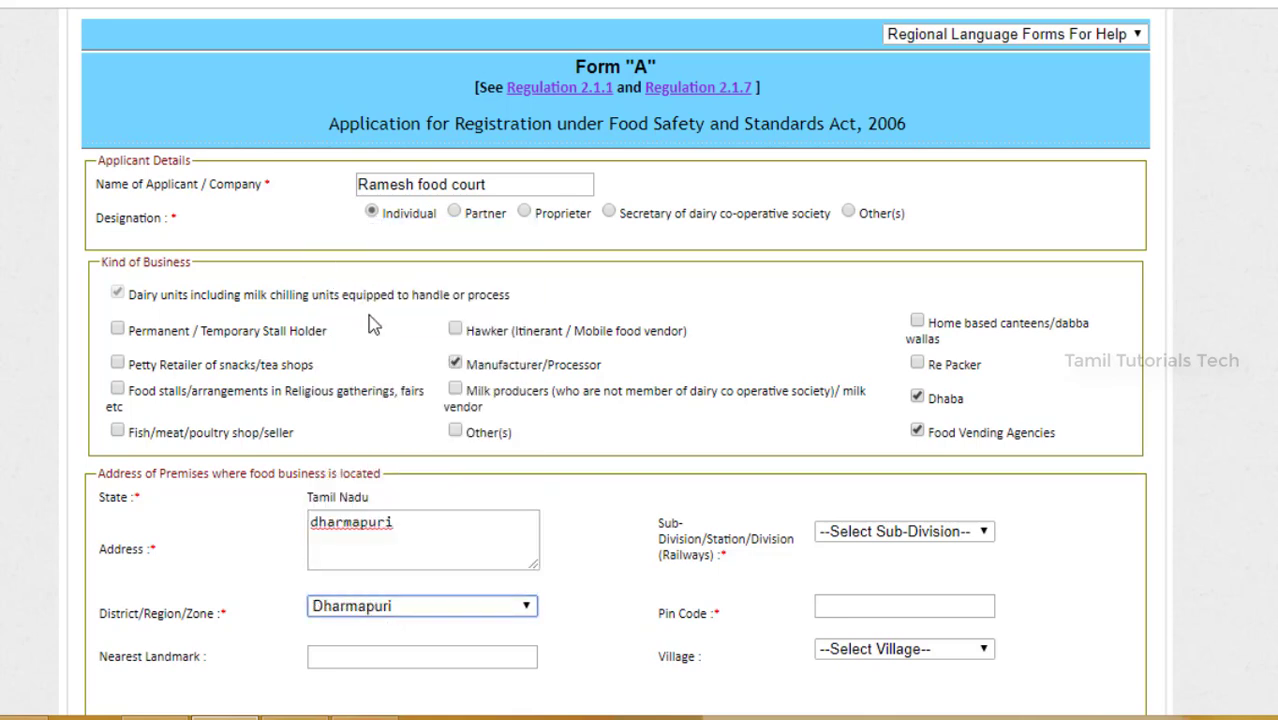
click(955, 535)
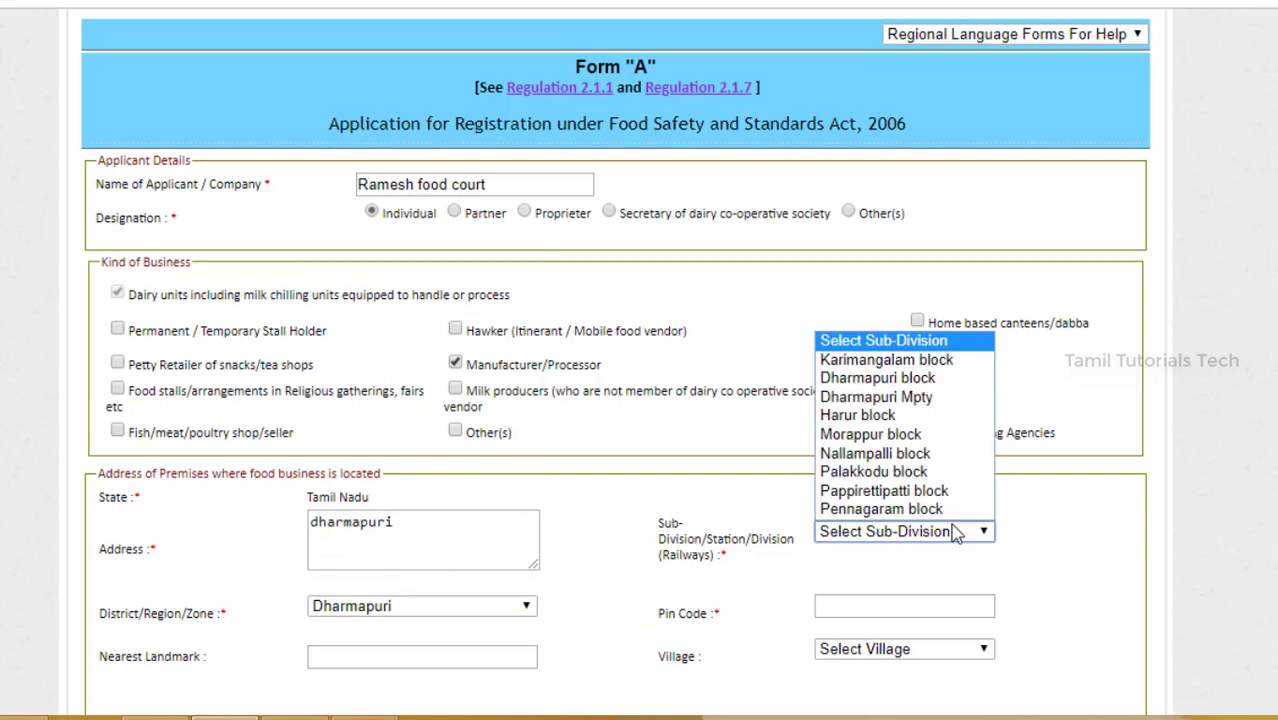
click(928, 362)
scroll(700, 470, down, 2)
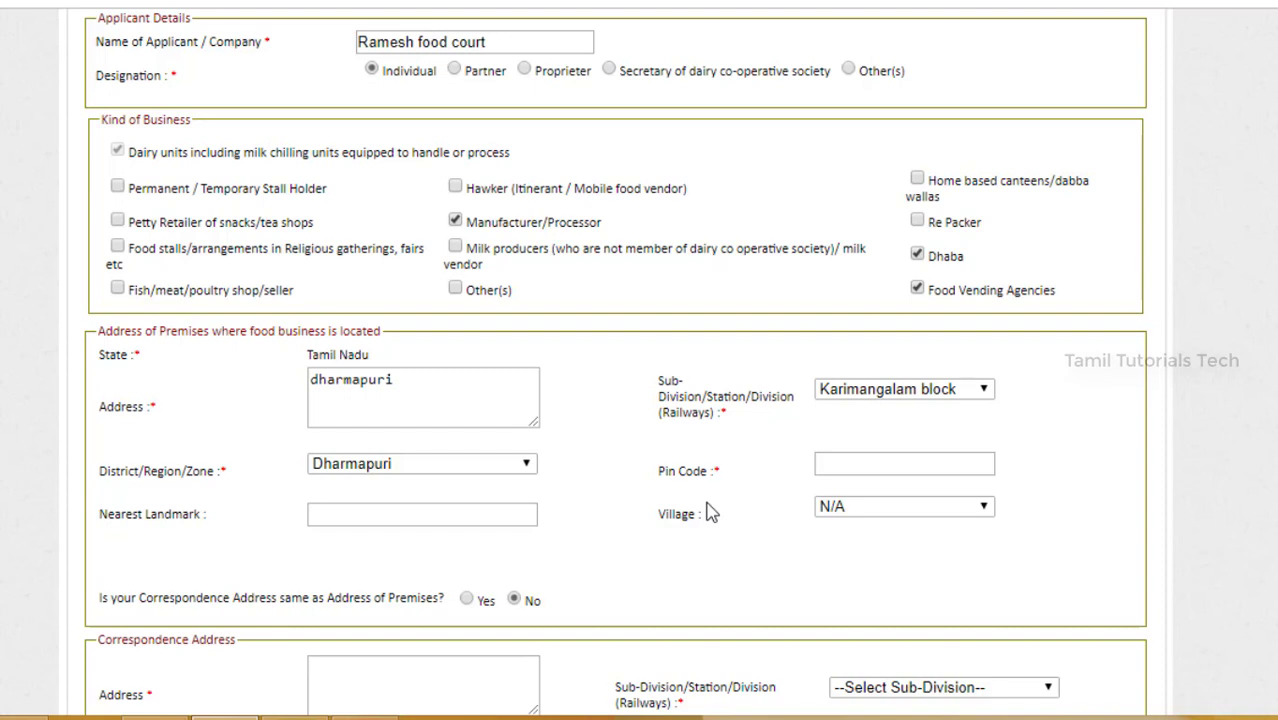
click(847, 463)
text(6)
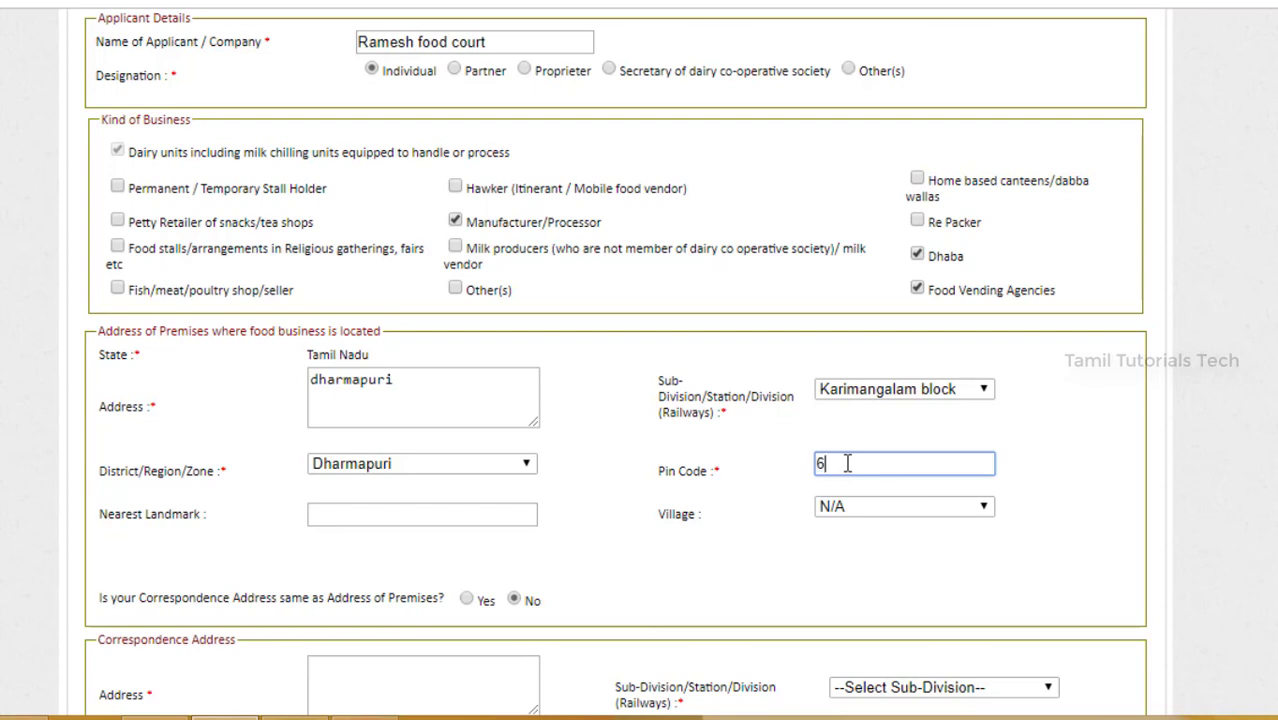
text(36808)
click(830, 508)
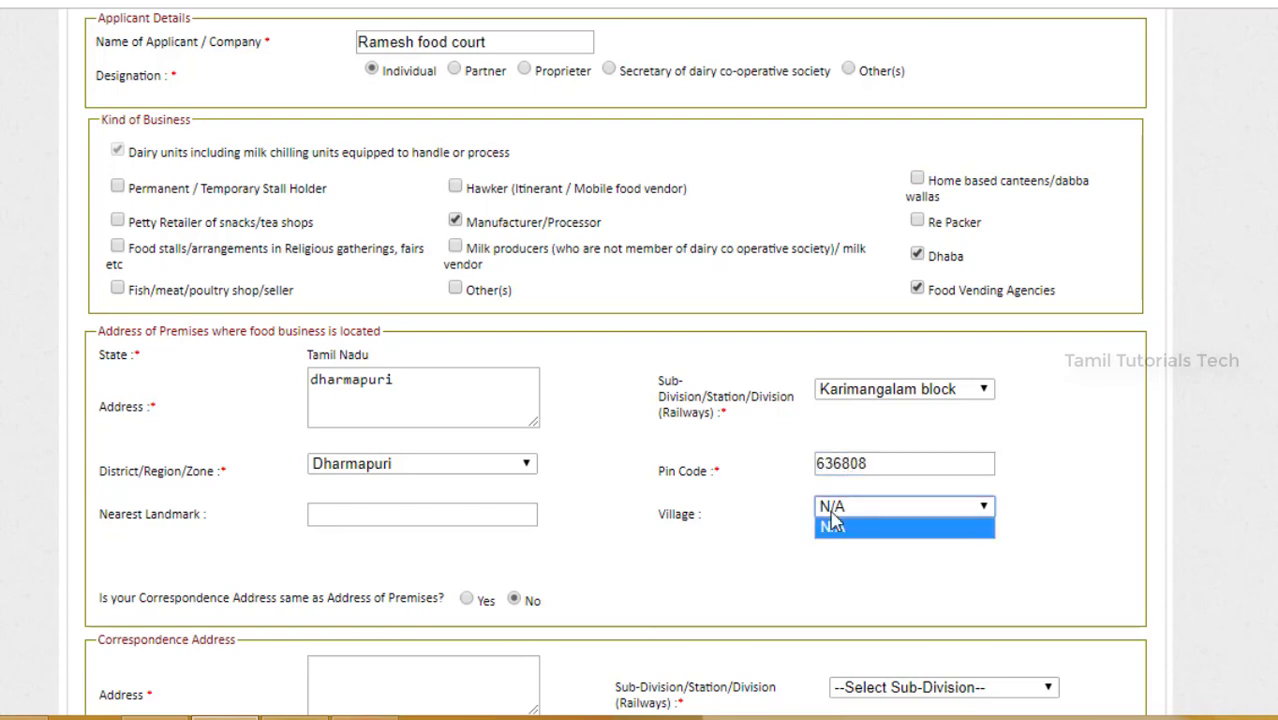
click(833, 526)
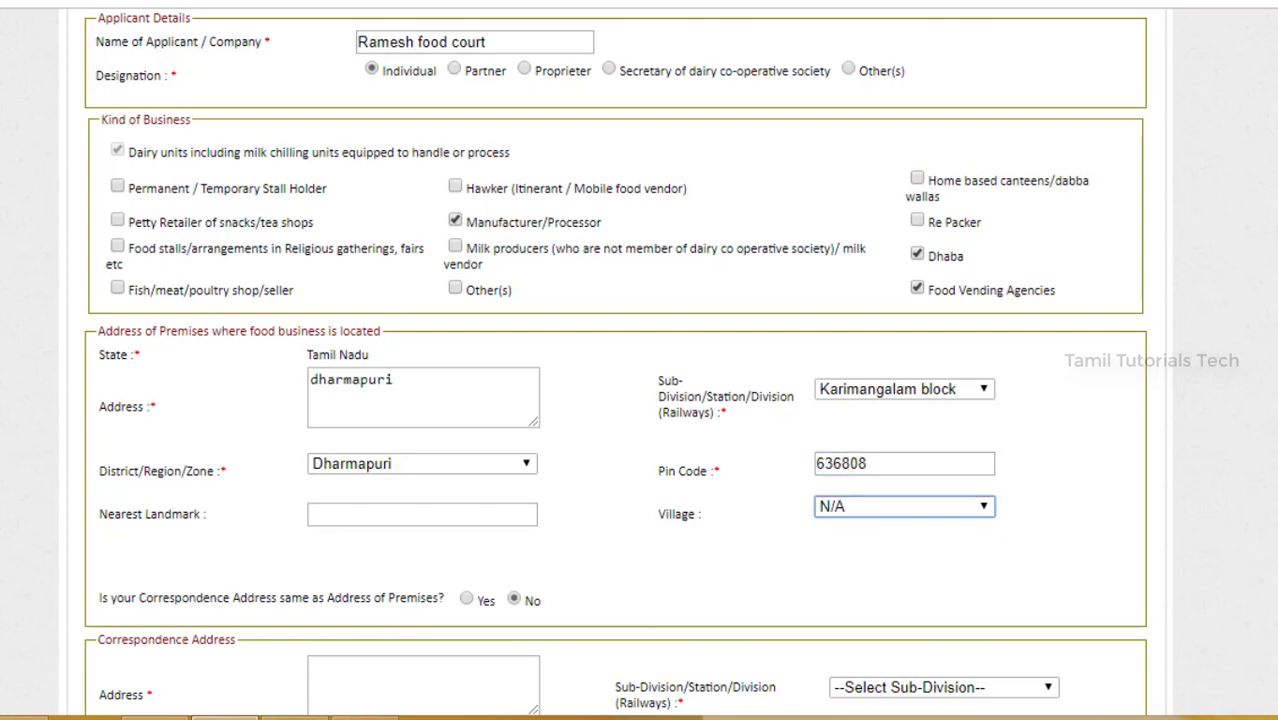
scroll(833, 515, down, 3)
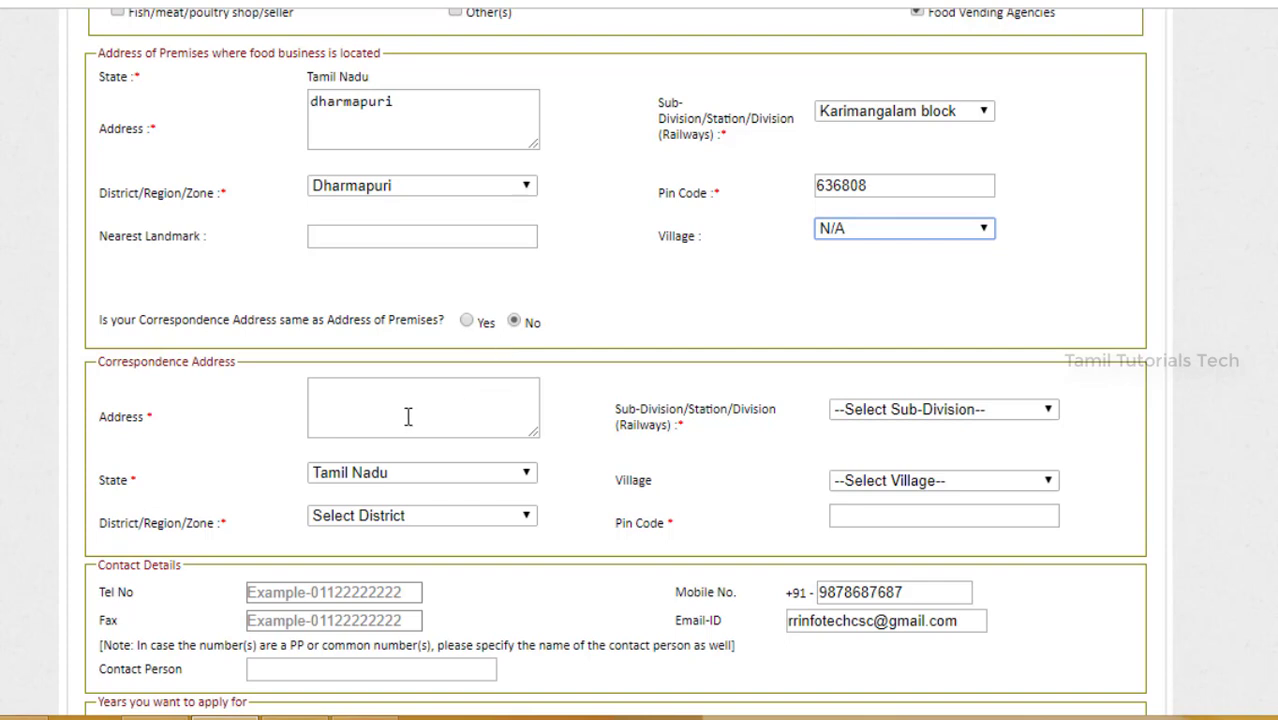
Step: Choose Yes for correspondence address same as premises and set 2 years
click(467, 325)
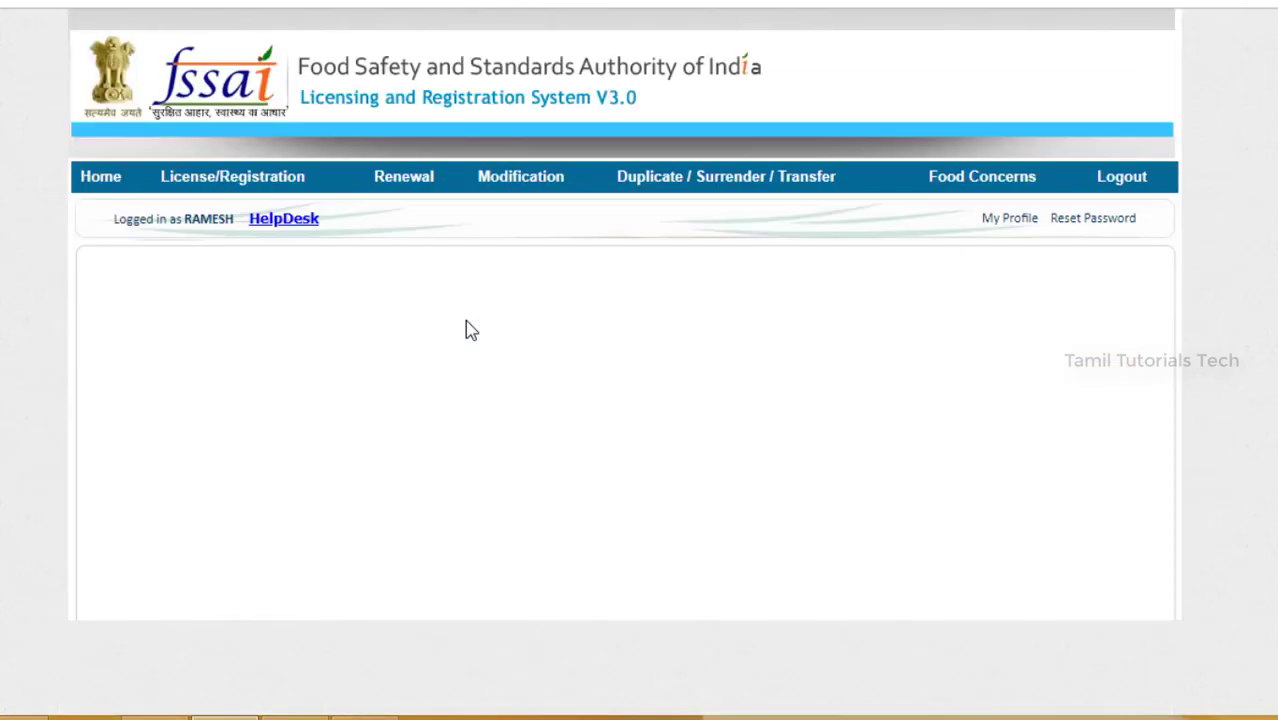
scroll(760, 430, down, 3)
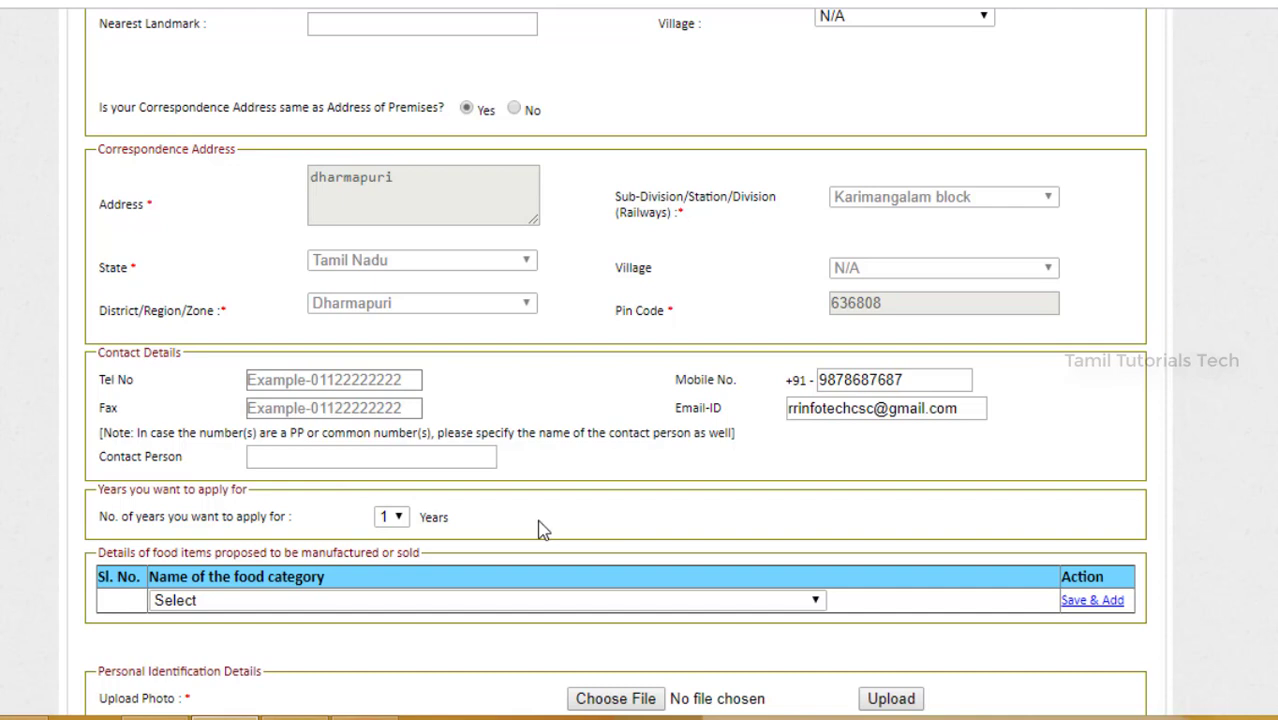
click(398, 517)
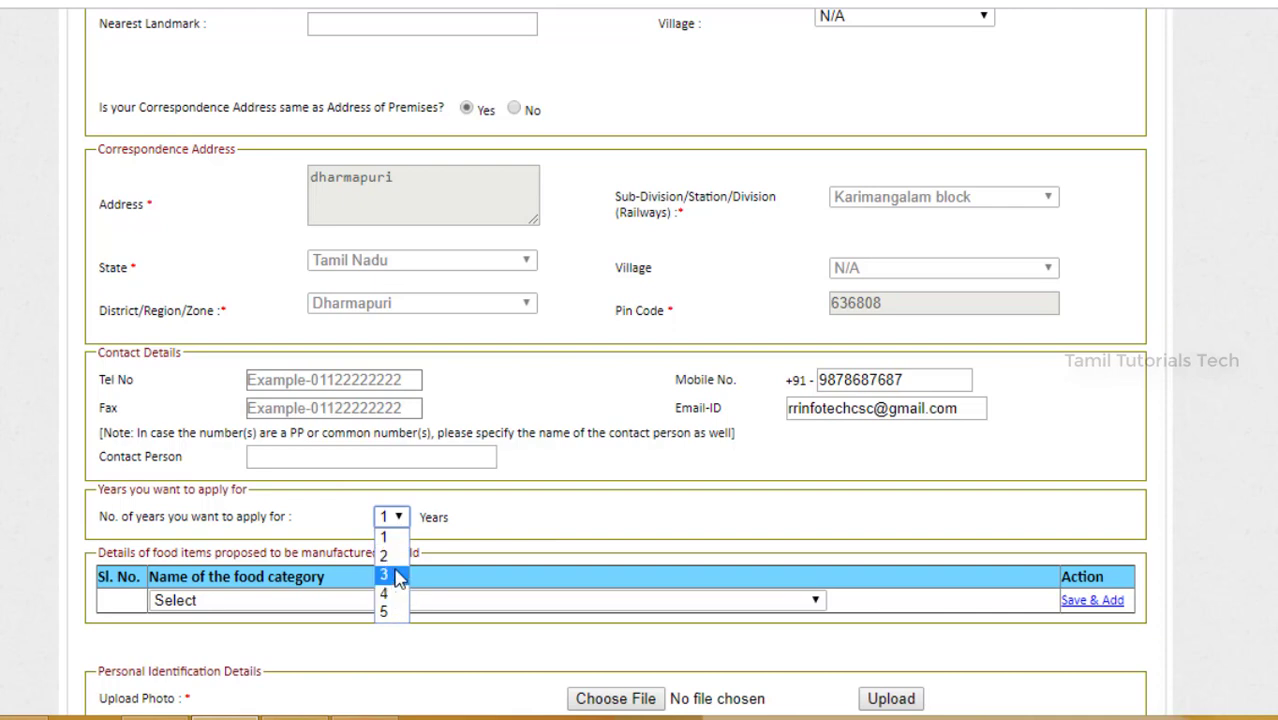
click(398, 569)
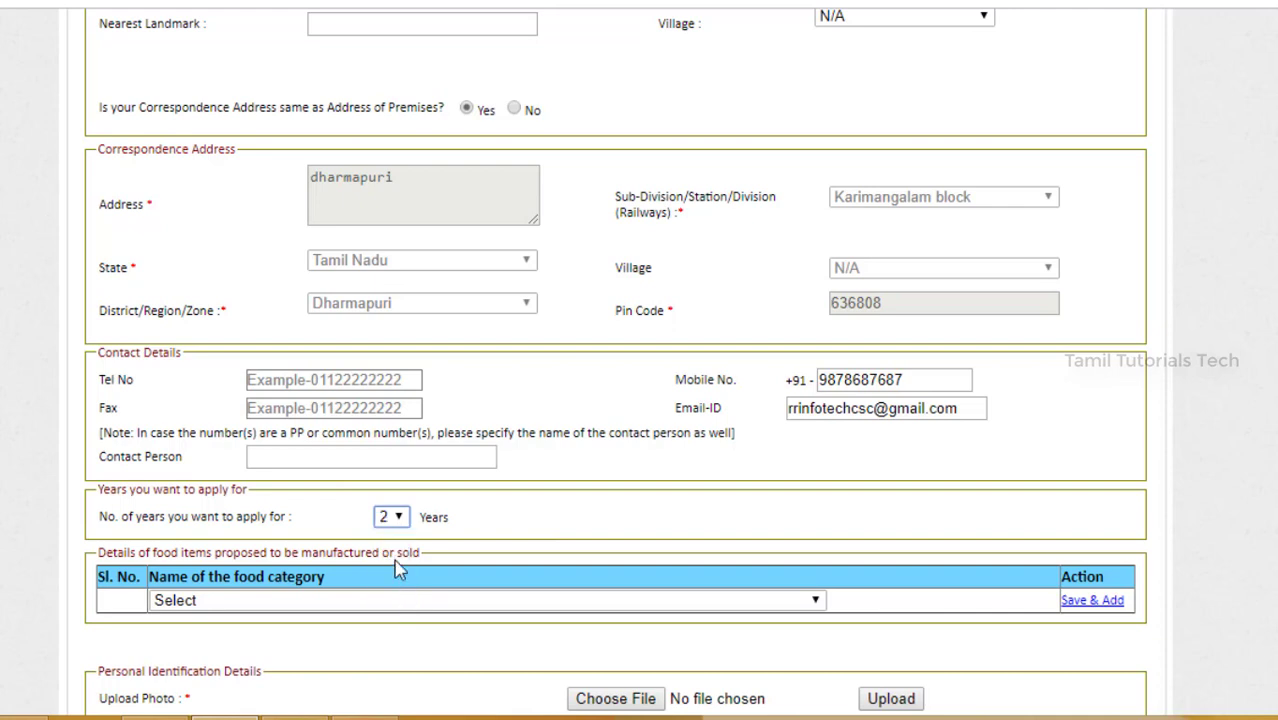
scroll(398, 569, down, 3)
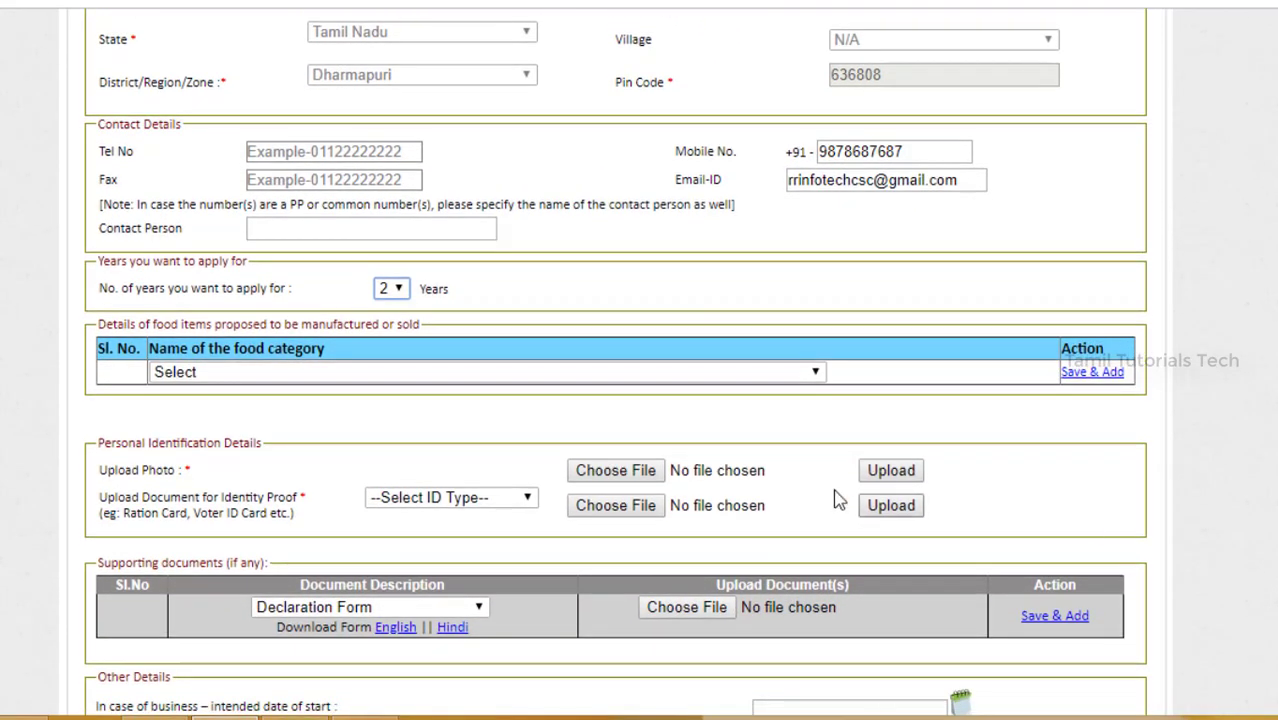
Step: Save food categories '01 - Dairy products and analogues' and '10 - Eggs and egg products'
click(577, 372)
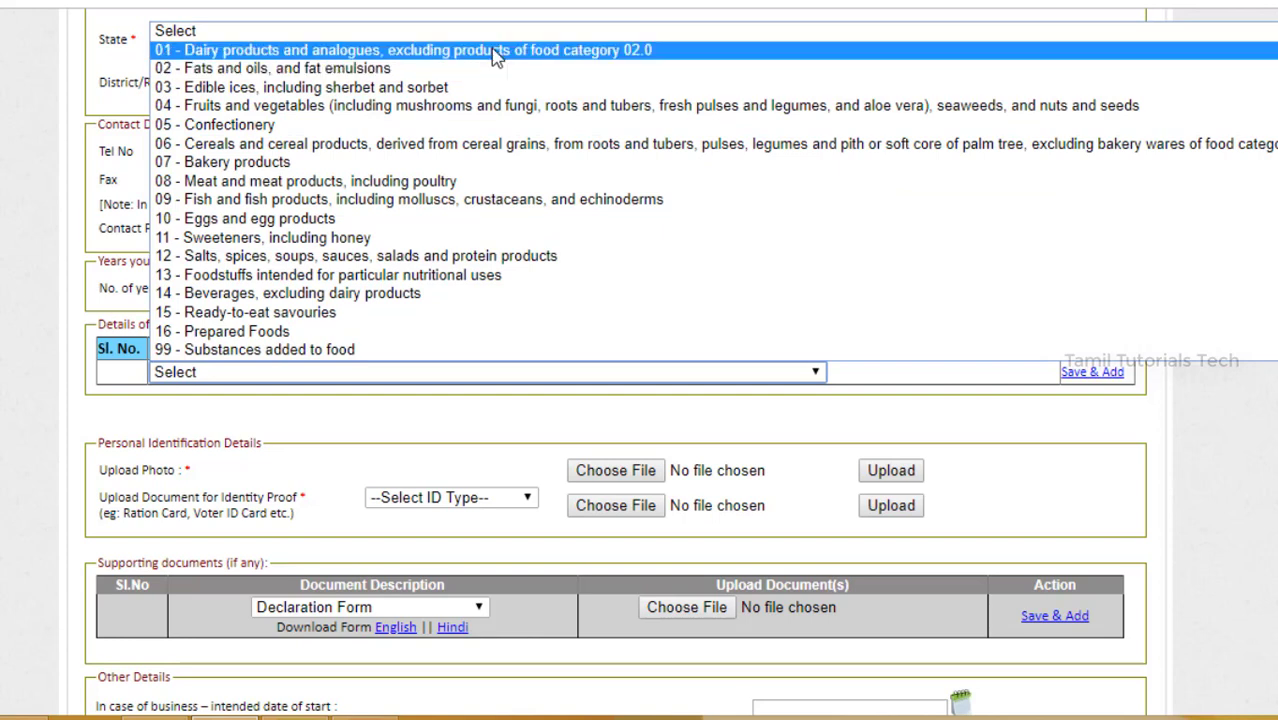
click(495, 52)
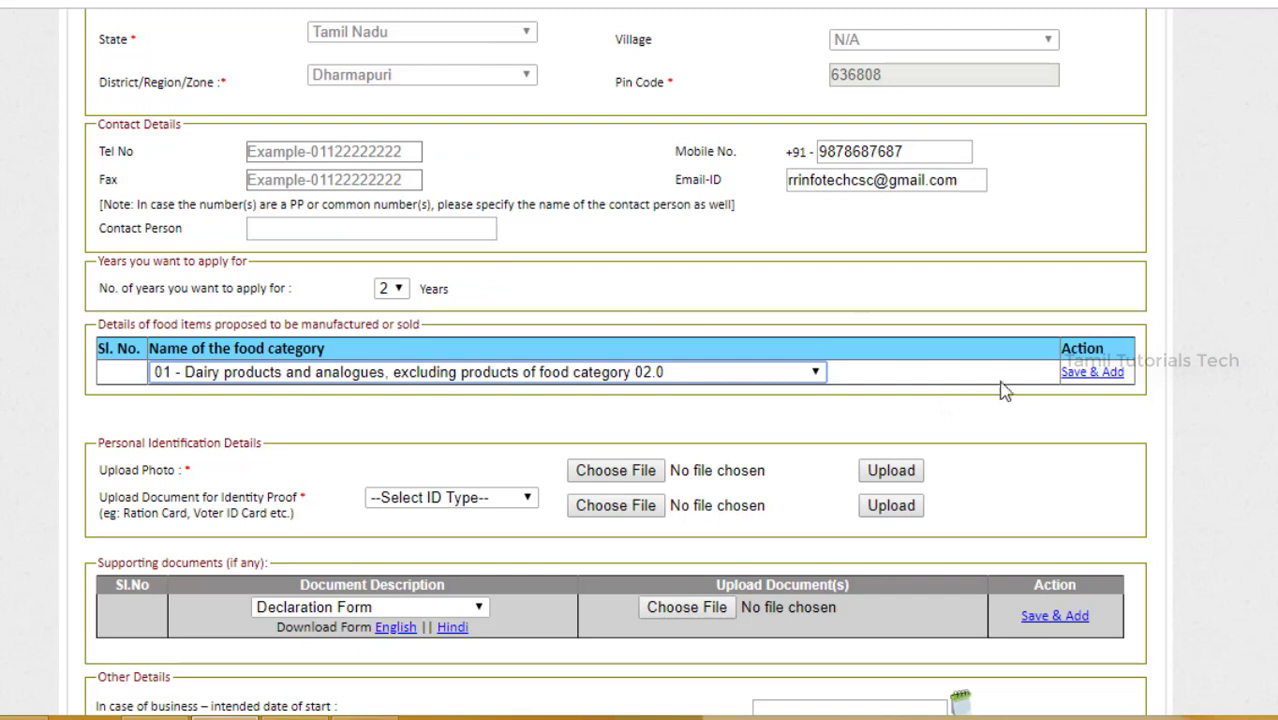
click(1088, 374)
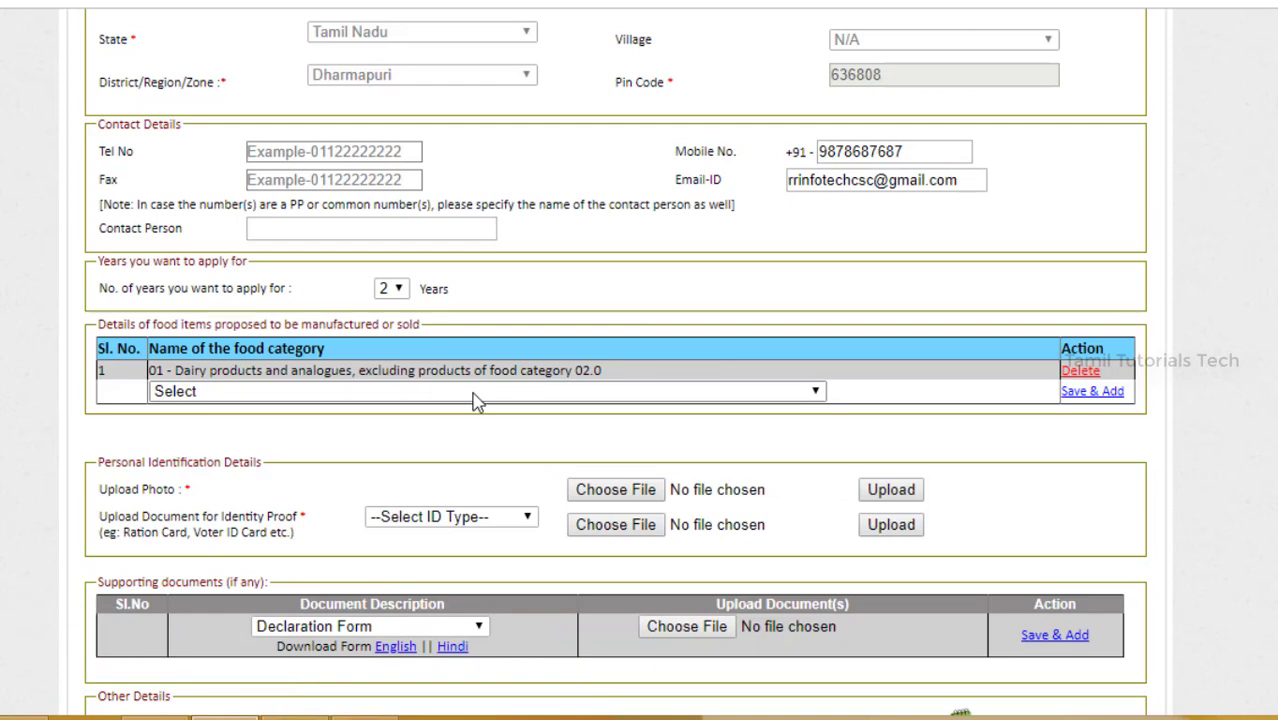
click(476, 391)
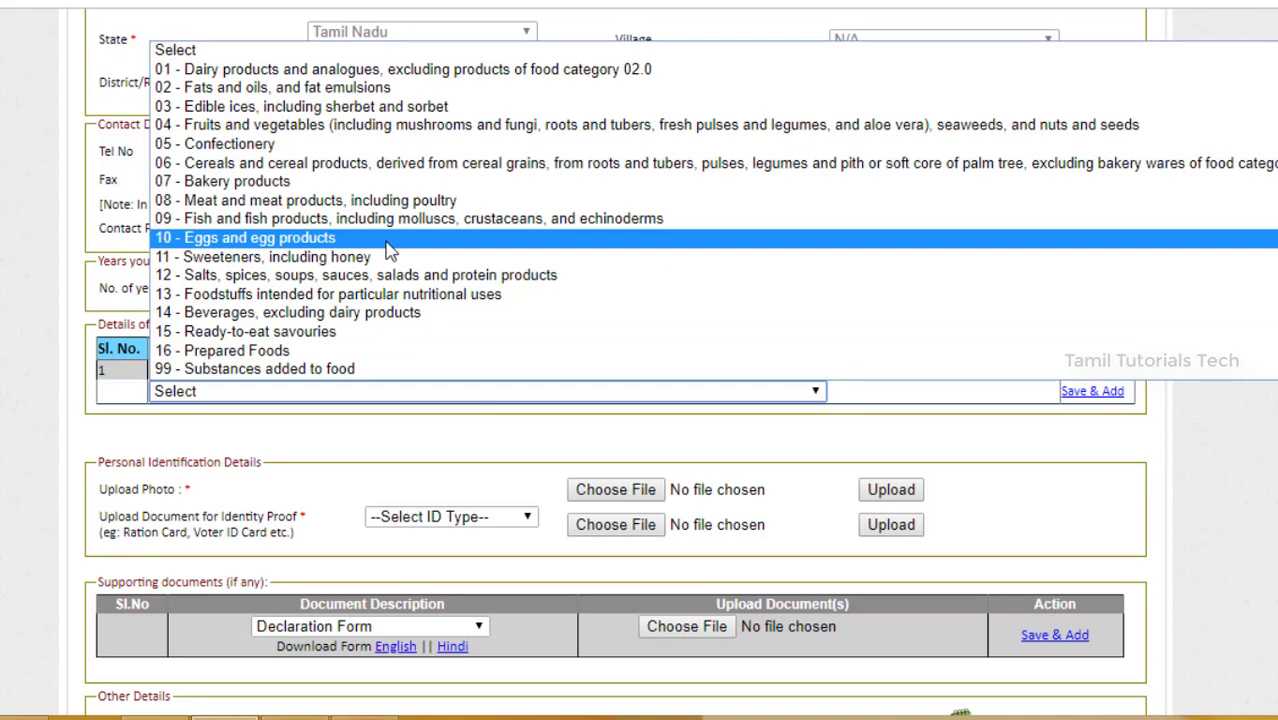
click(386, 241)
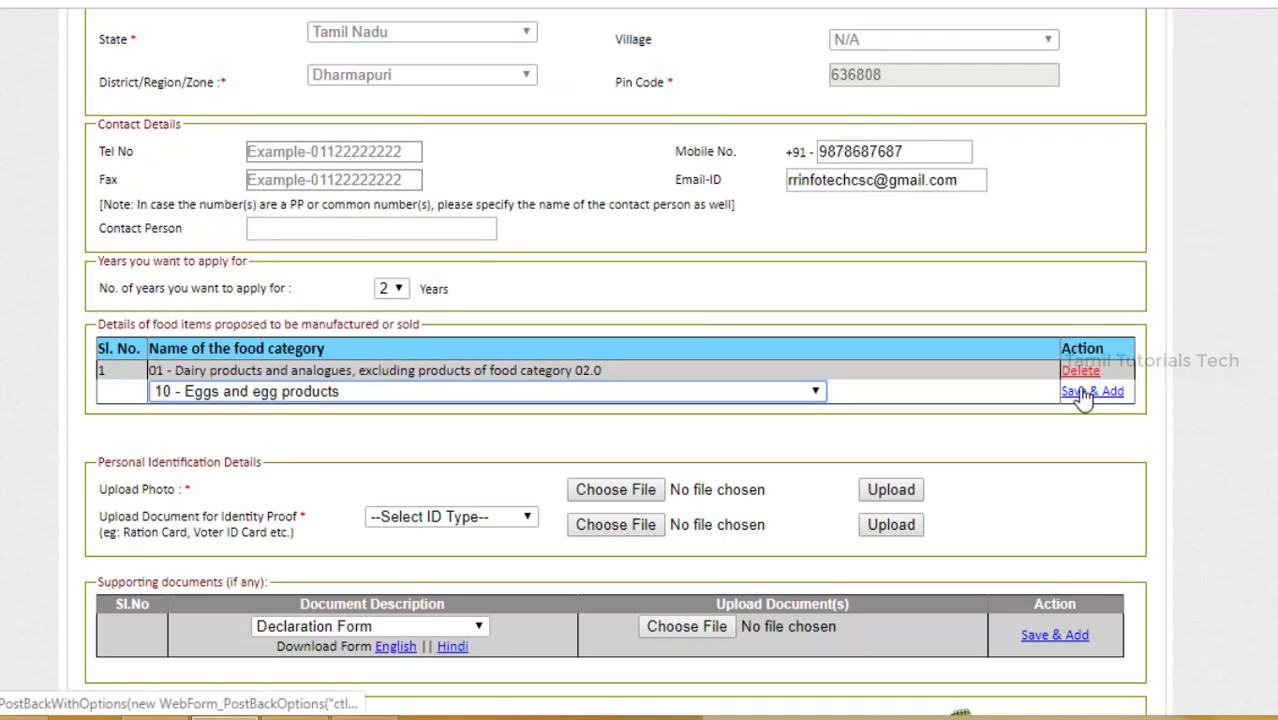
click(1083, 393)
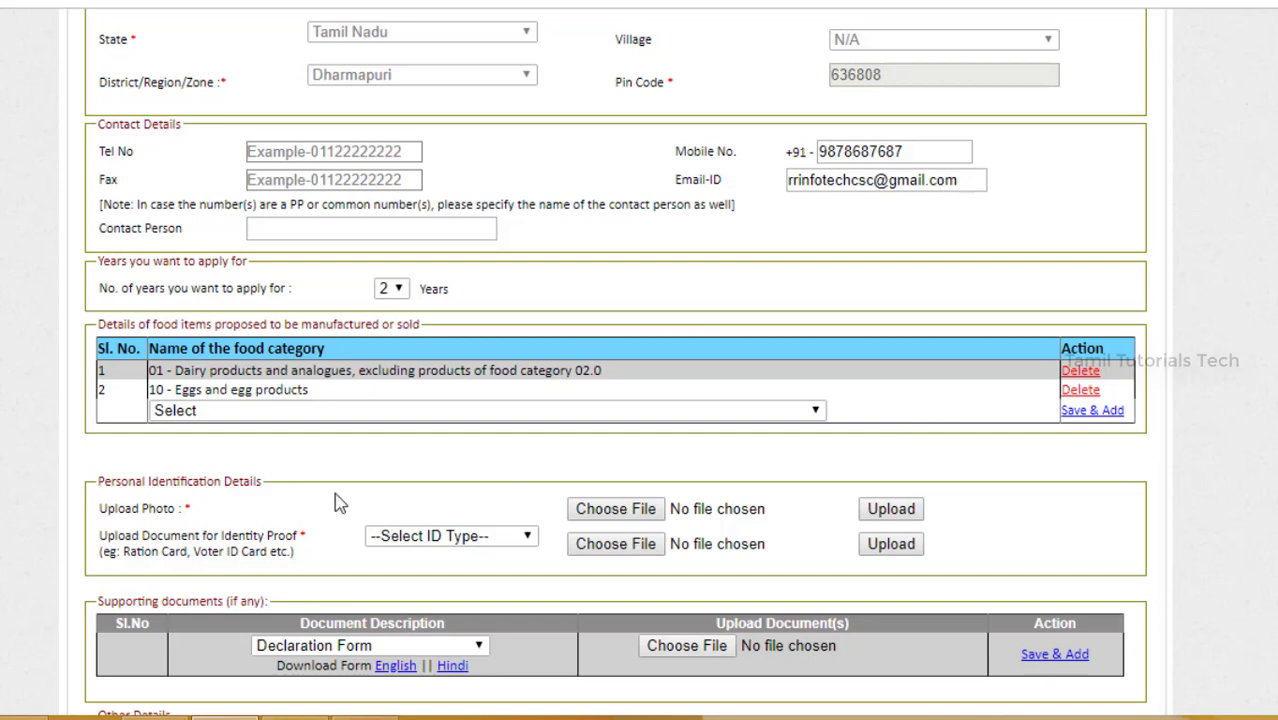
Step: Upload 834329.jpg as the applicant's photo
mouse_move(570, 510)
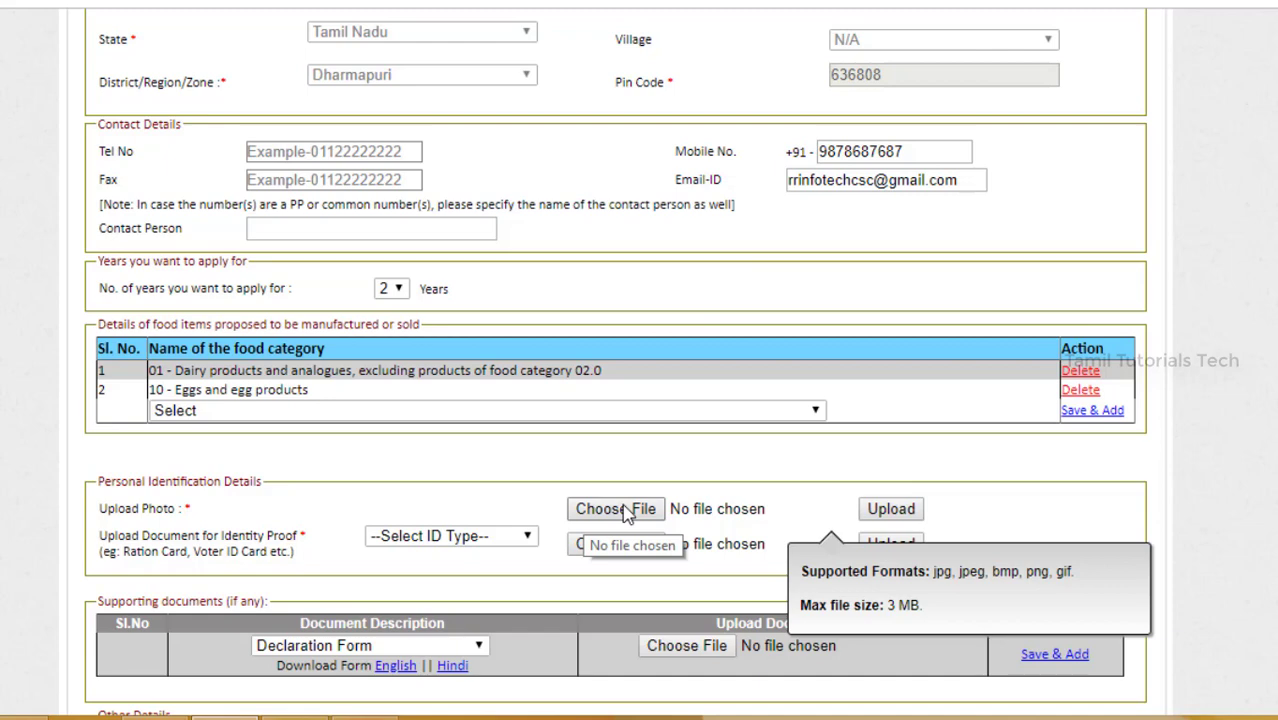
click(615, 509)
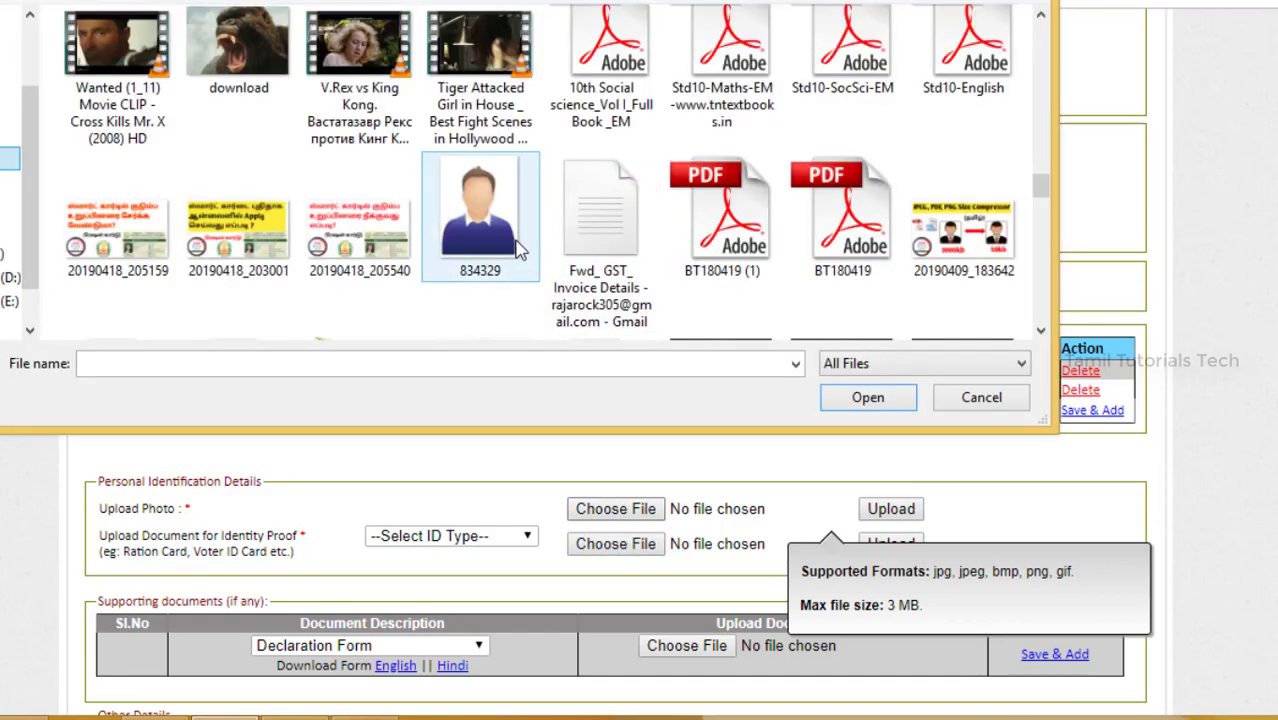
click(518, 248)
click(896, 408)
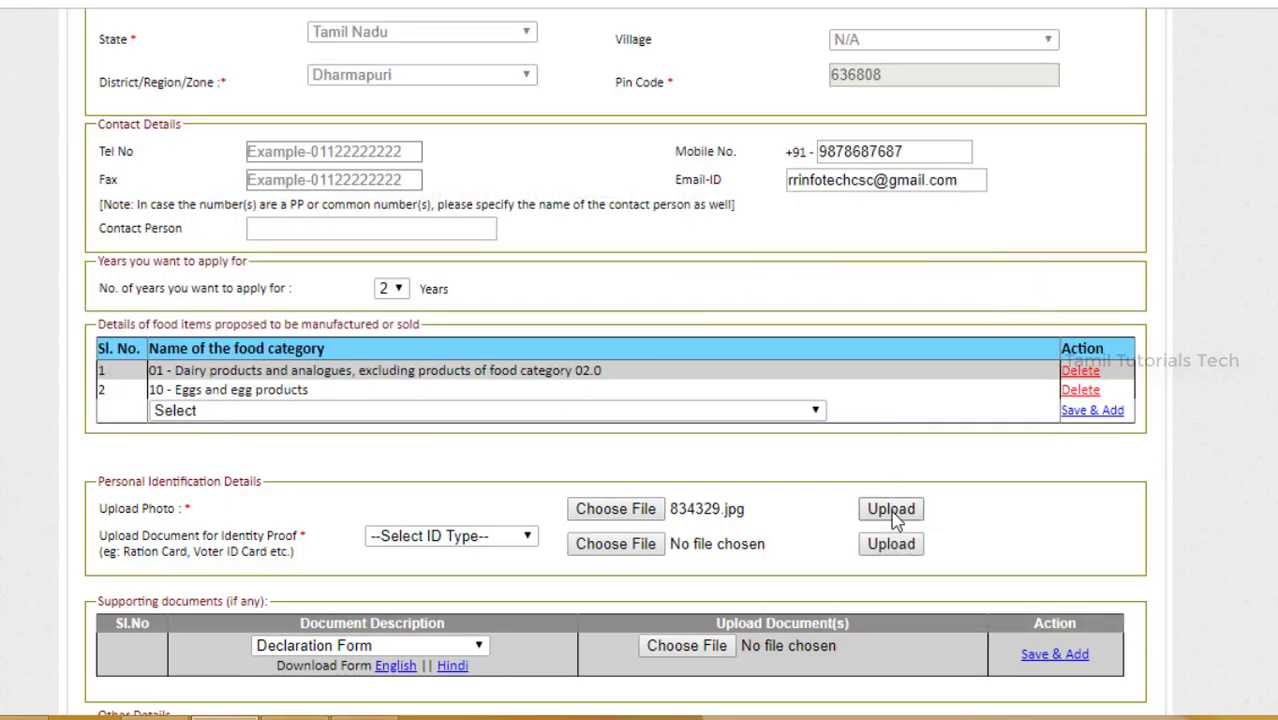
click(895, 515)
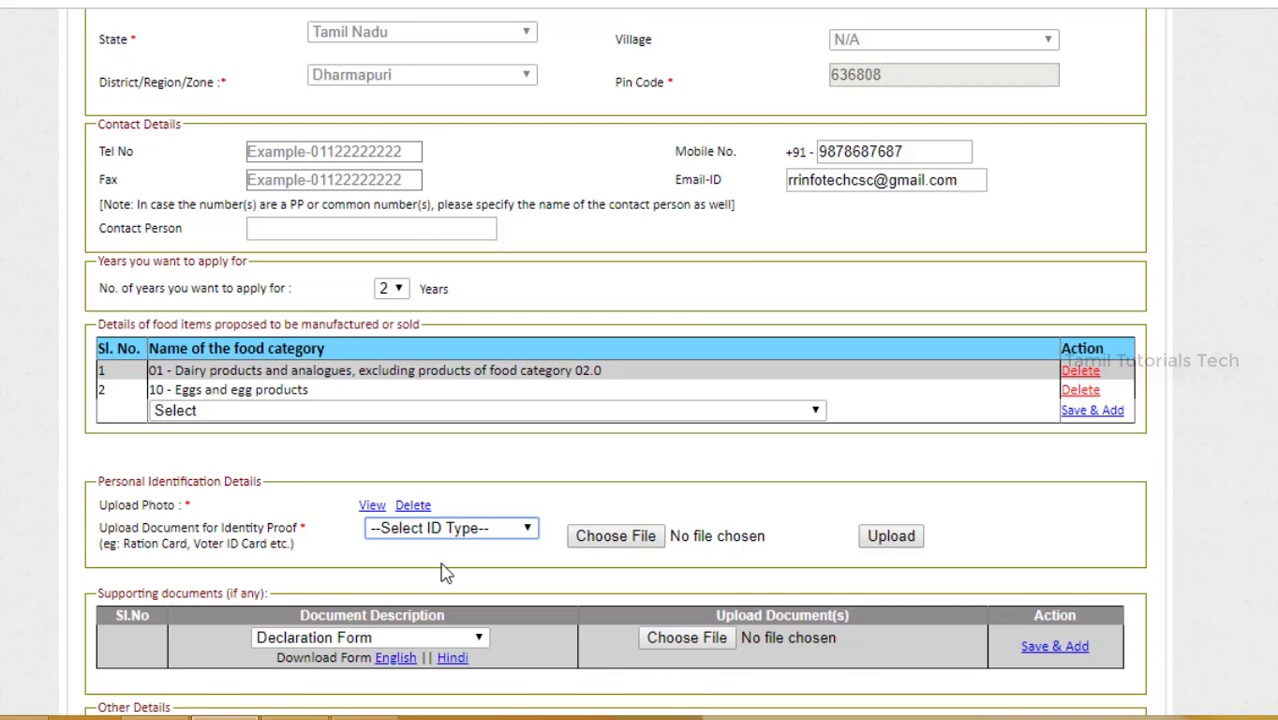
click(481, 529)
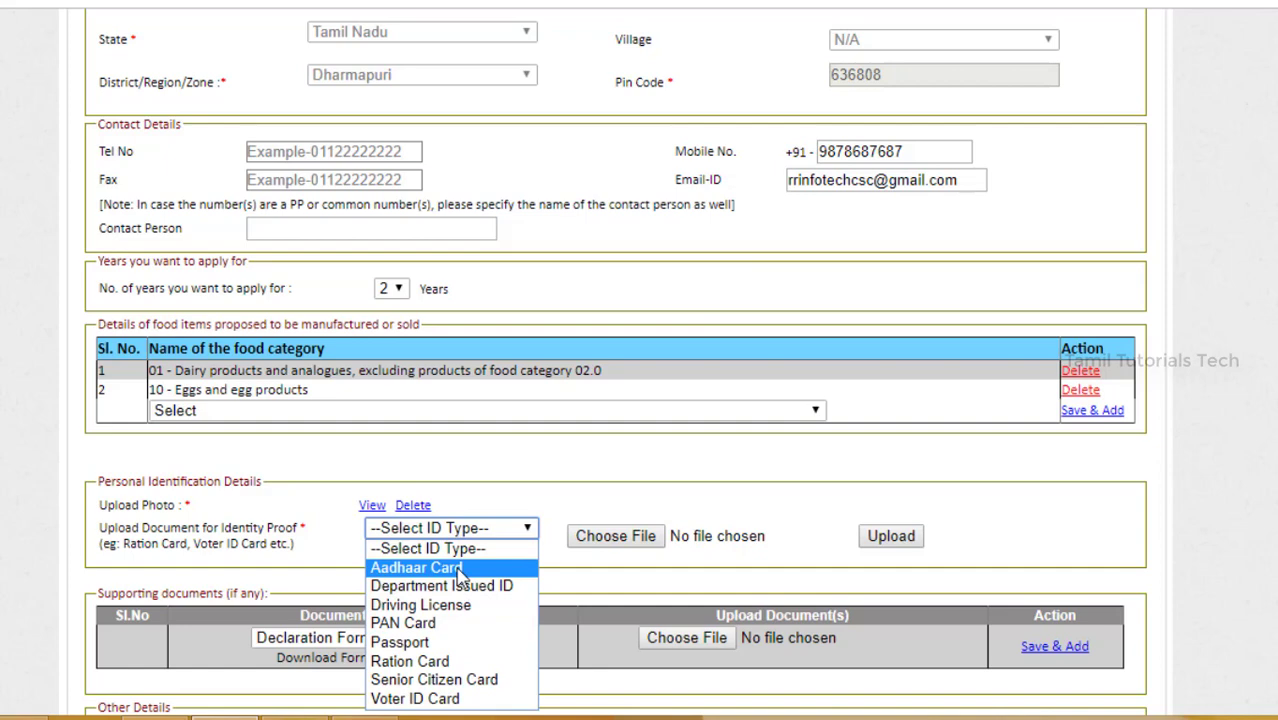
click(459, 568)
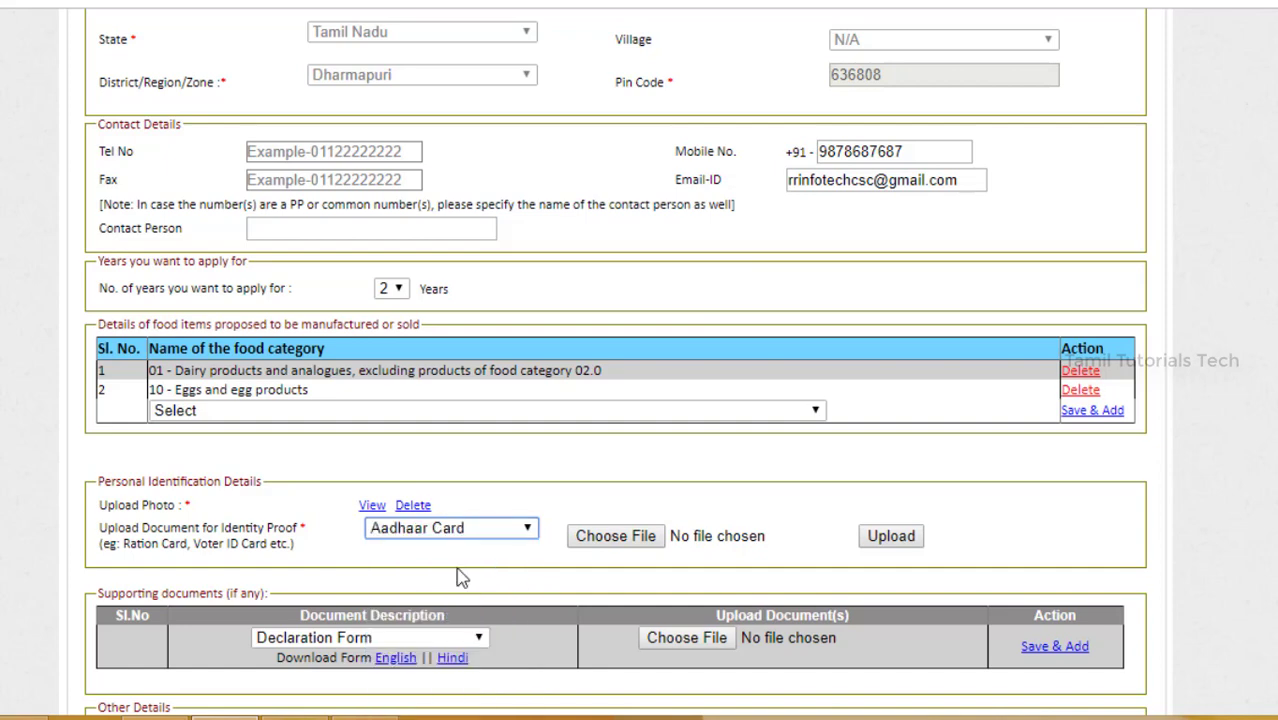
click(605, 540)
scroll(288, 255, down, 3)
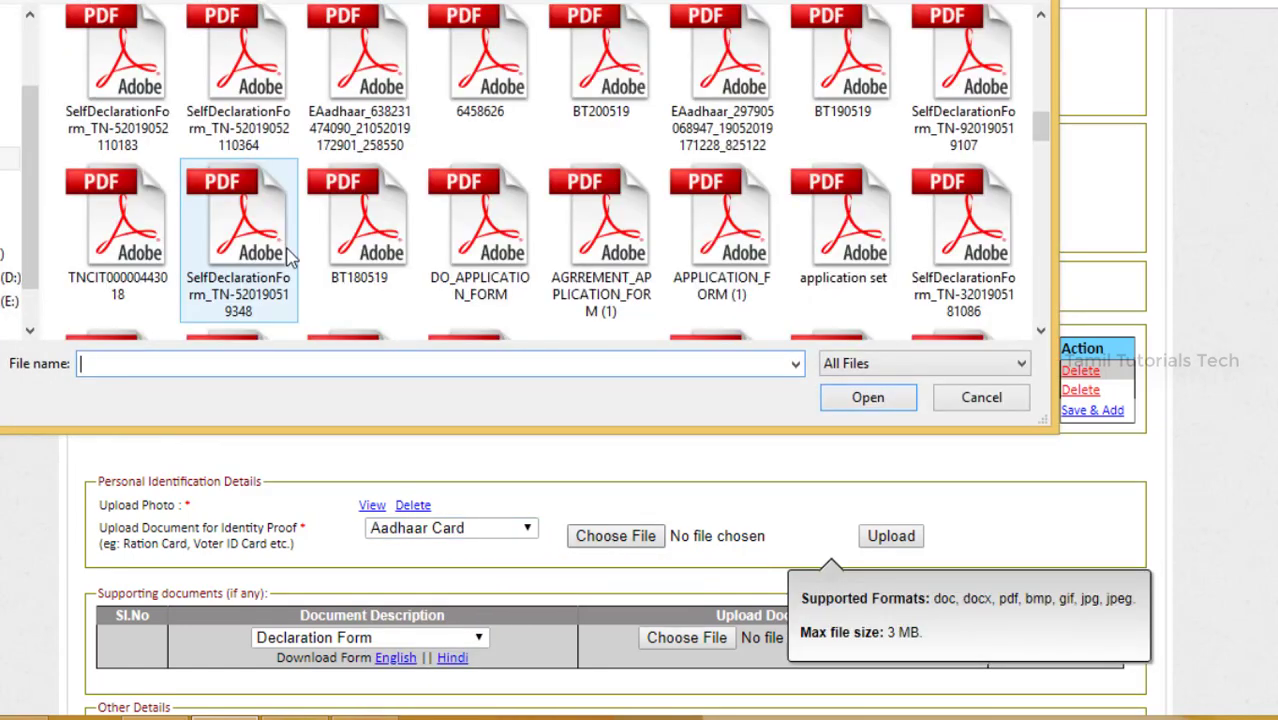
click(288, 255)
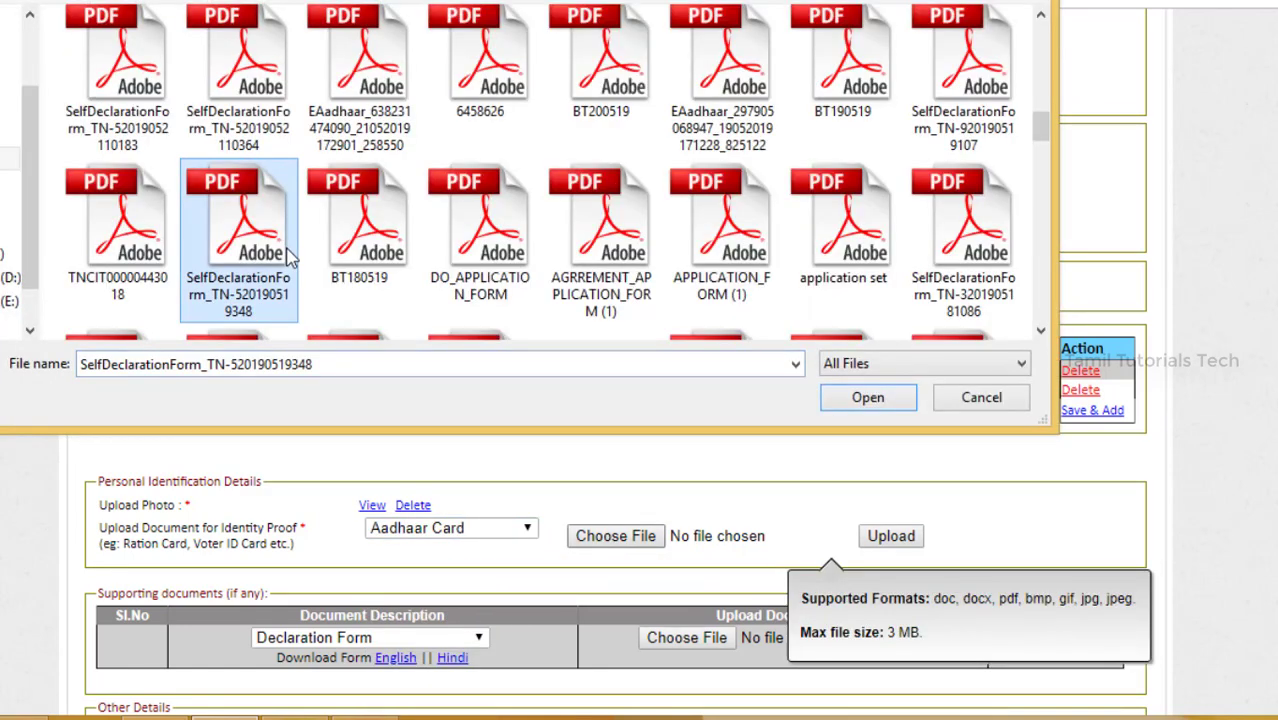
click(858, 402)
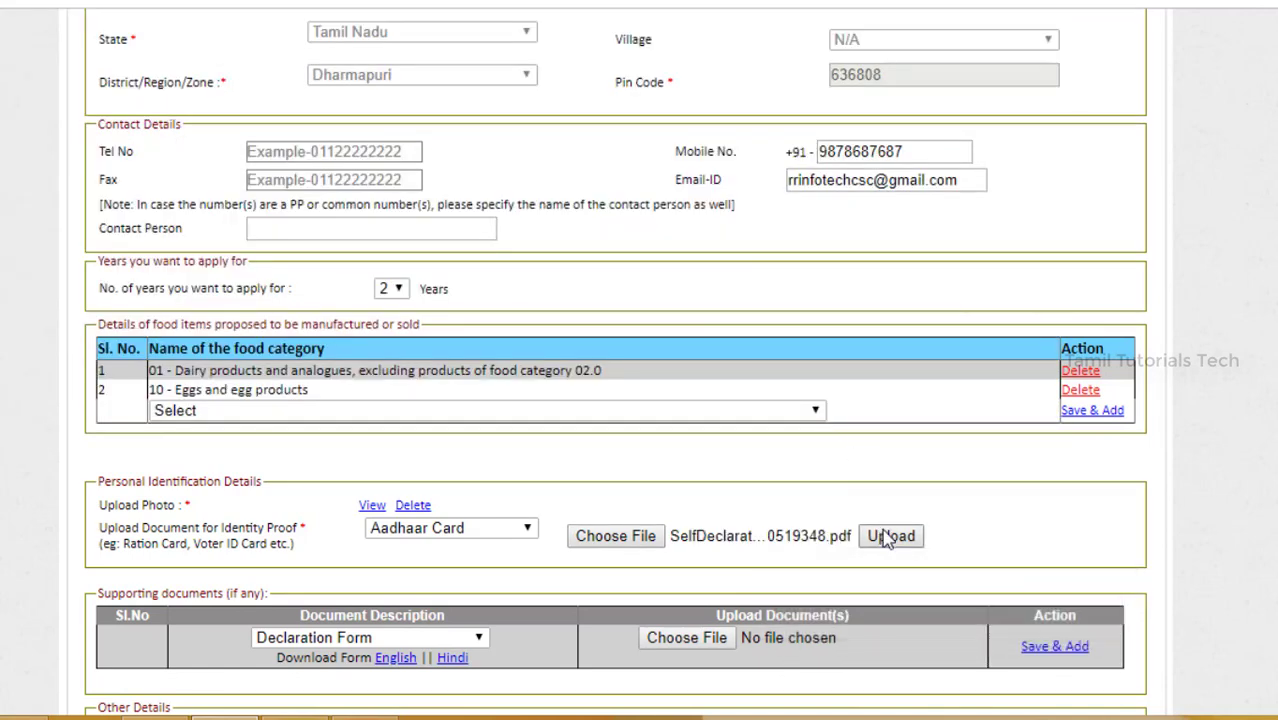
click(884, 538)
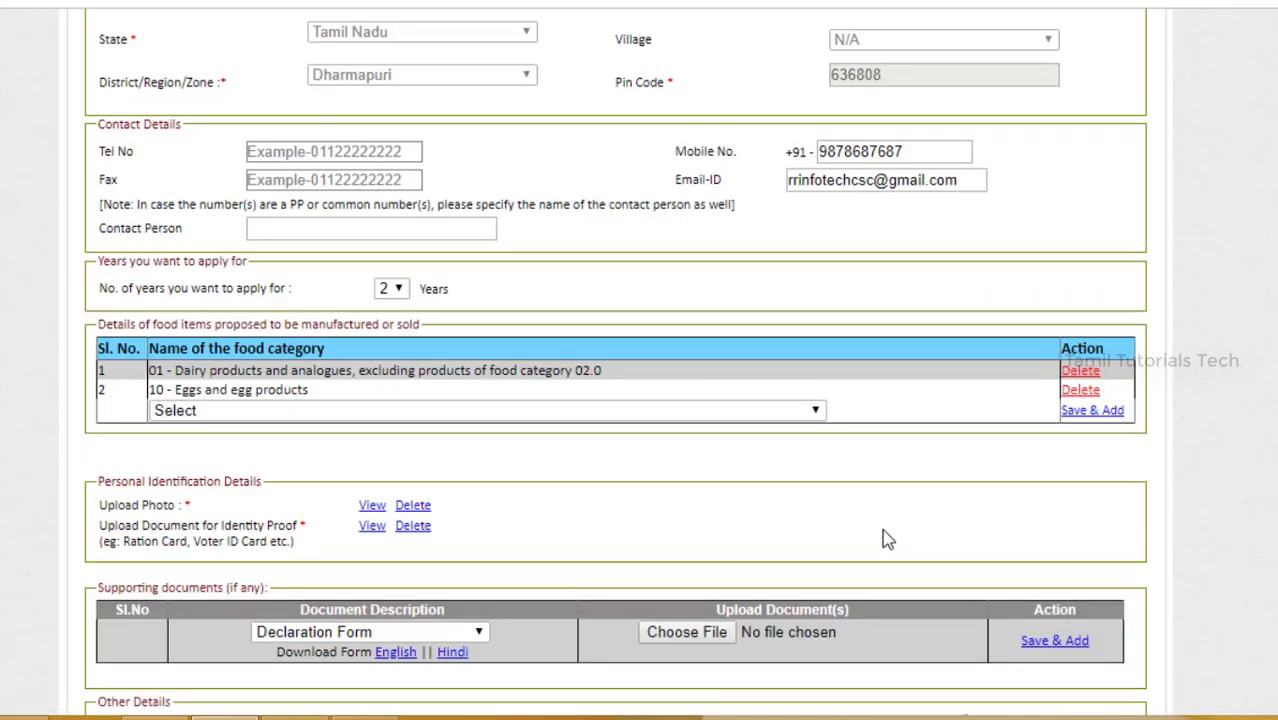
Step: Open the English declaration form, then return to the Application for Registration window to attach a declaration file
scroll(442, 563, down, 3)
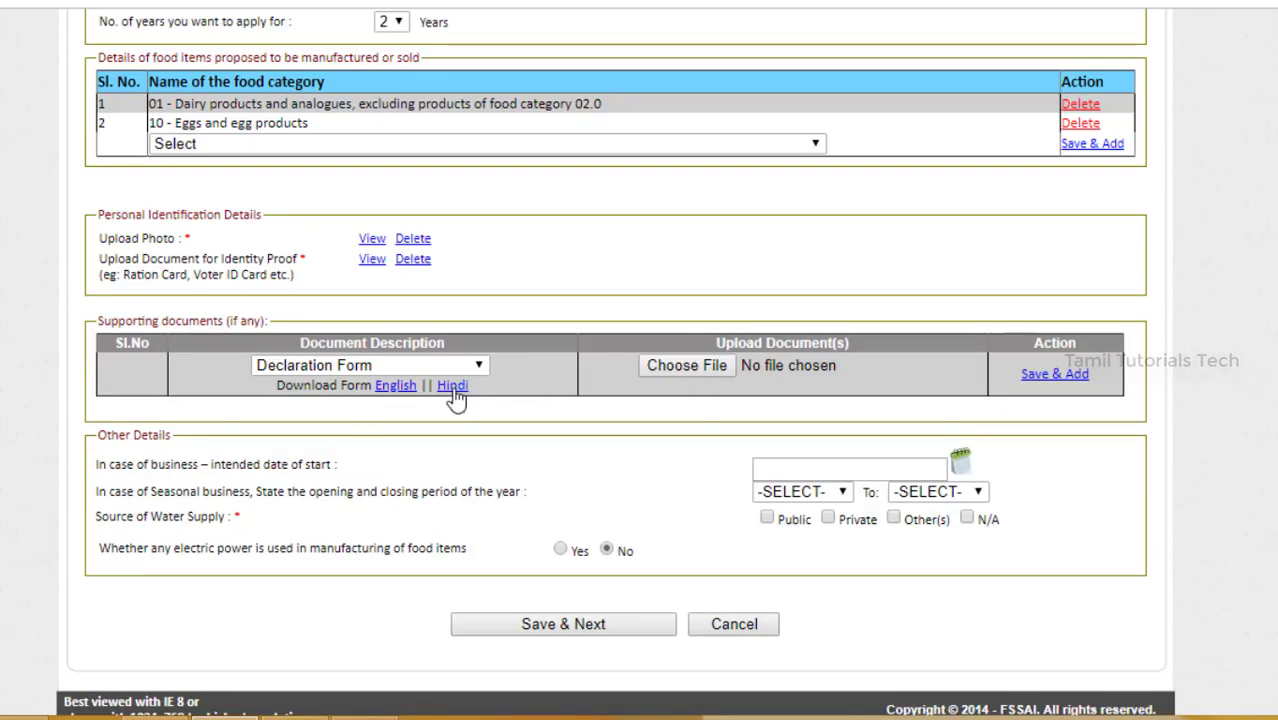
click(395, 387)
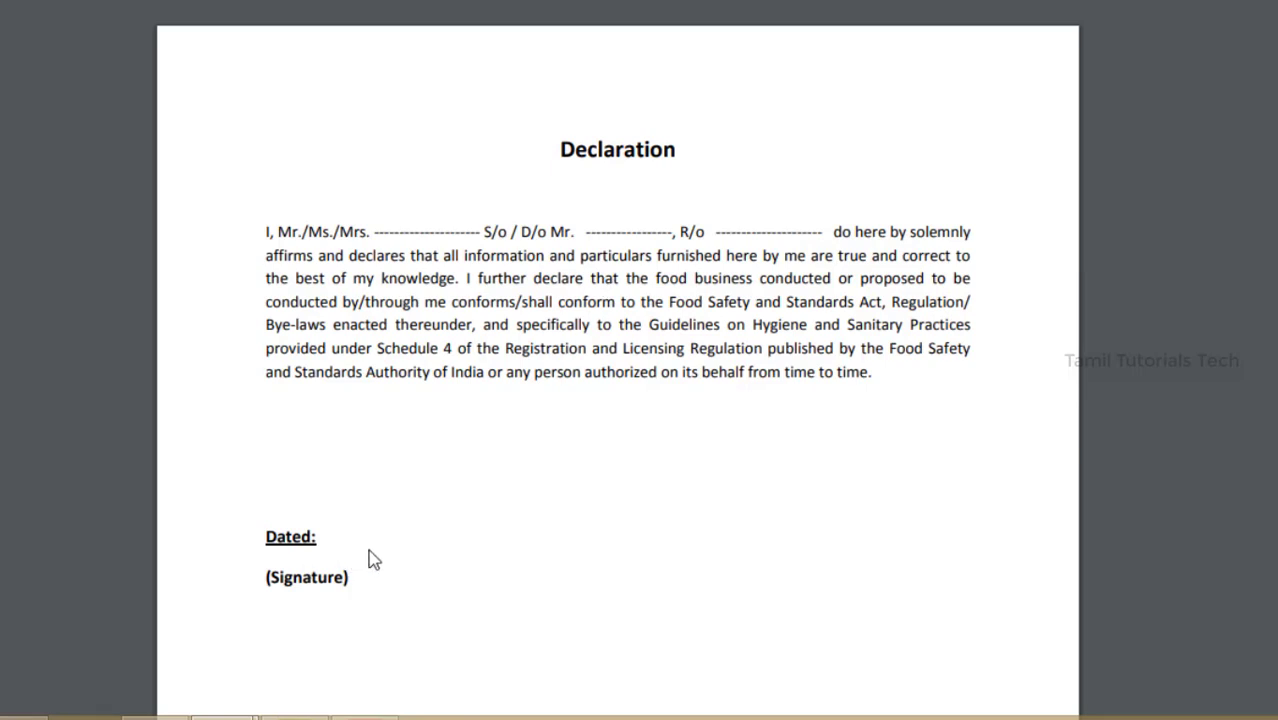
mouse_move(222, 714)
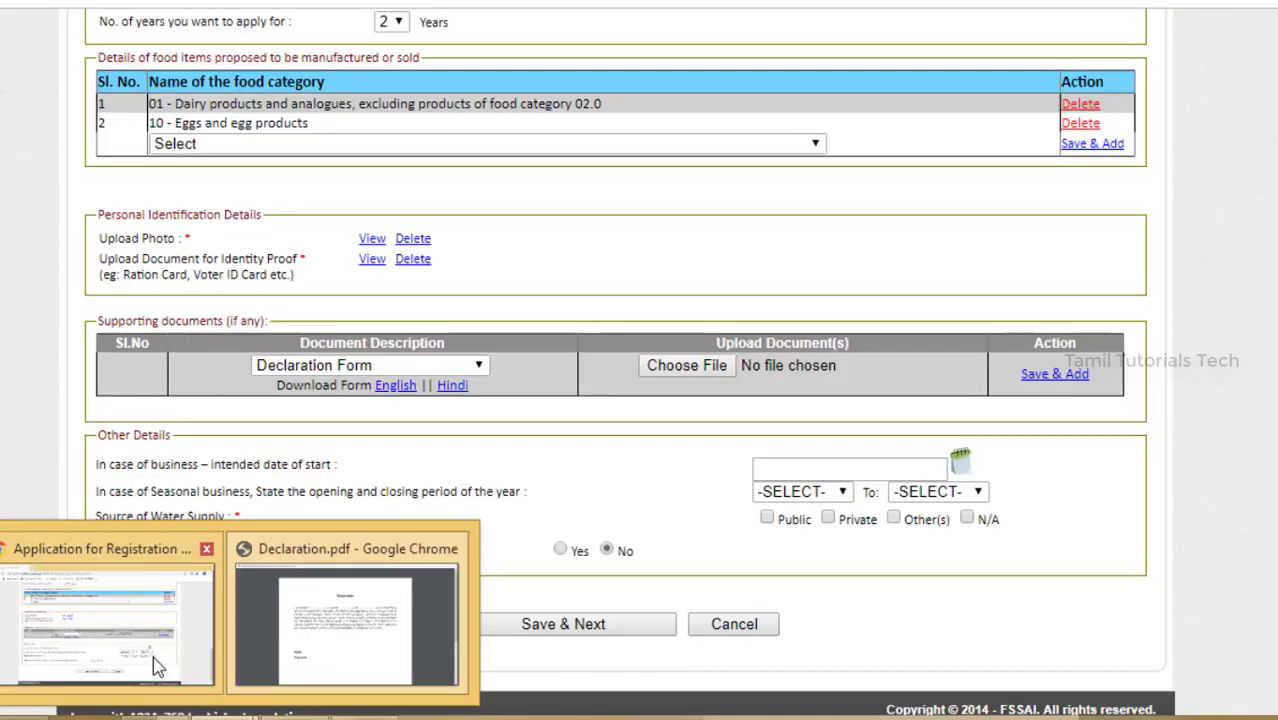
click(153, 656)
click(703, 369)
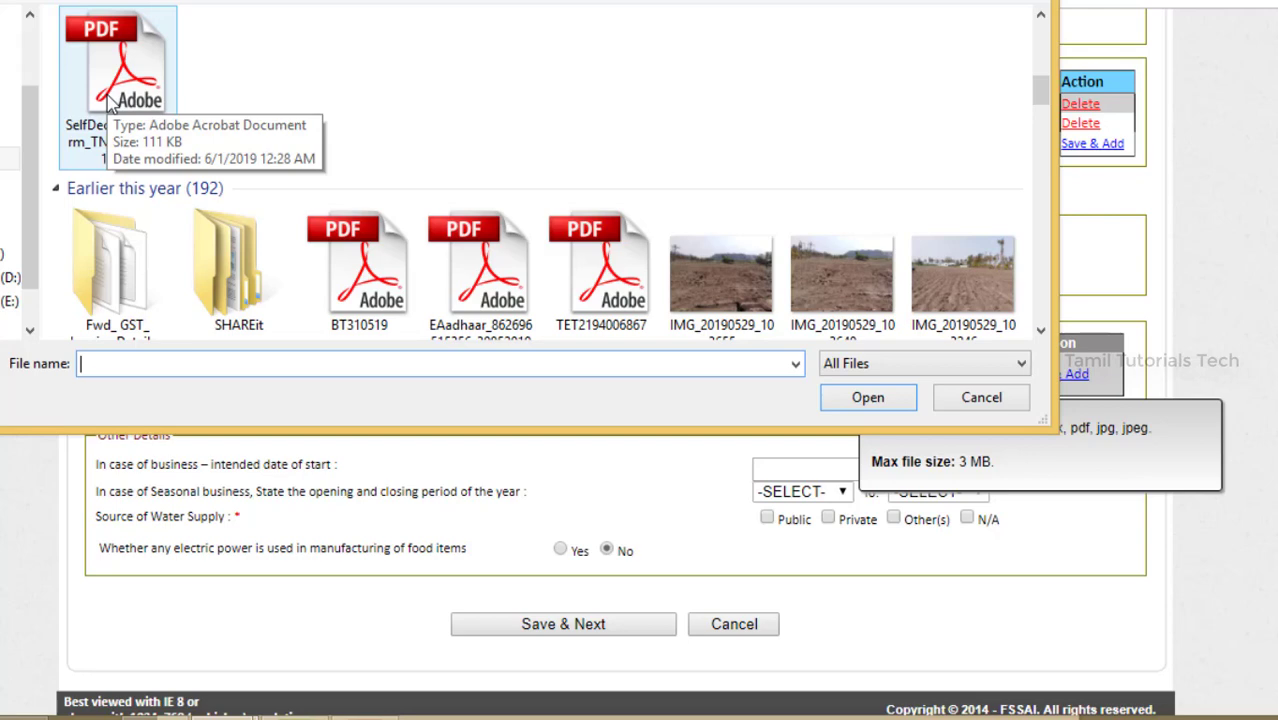
Step: Attach the SelfDeclarationForm PDF and save it as supporting document 1, Declaration Form
click(110, 103)
click(885, 408)
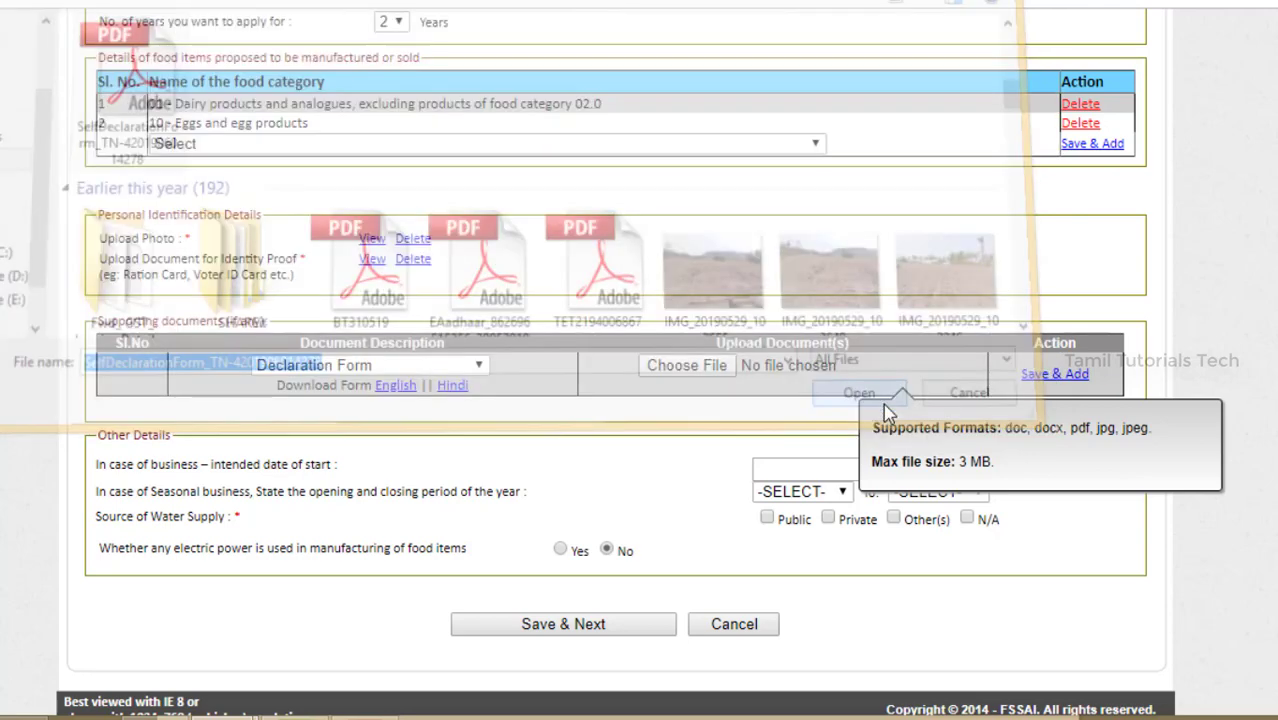
click(1076, 376)
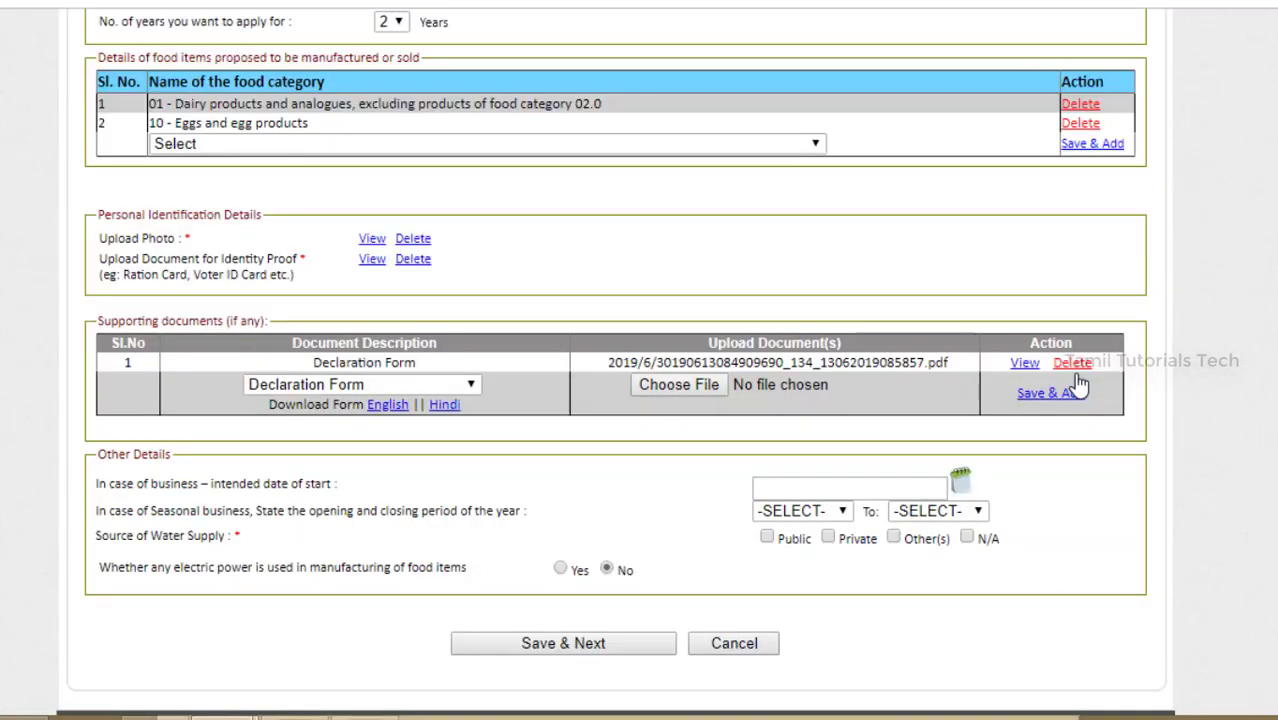
click(414, 388)
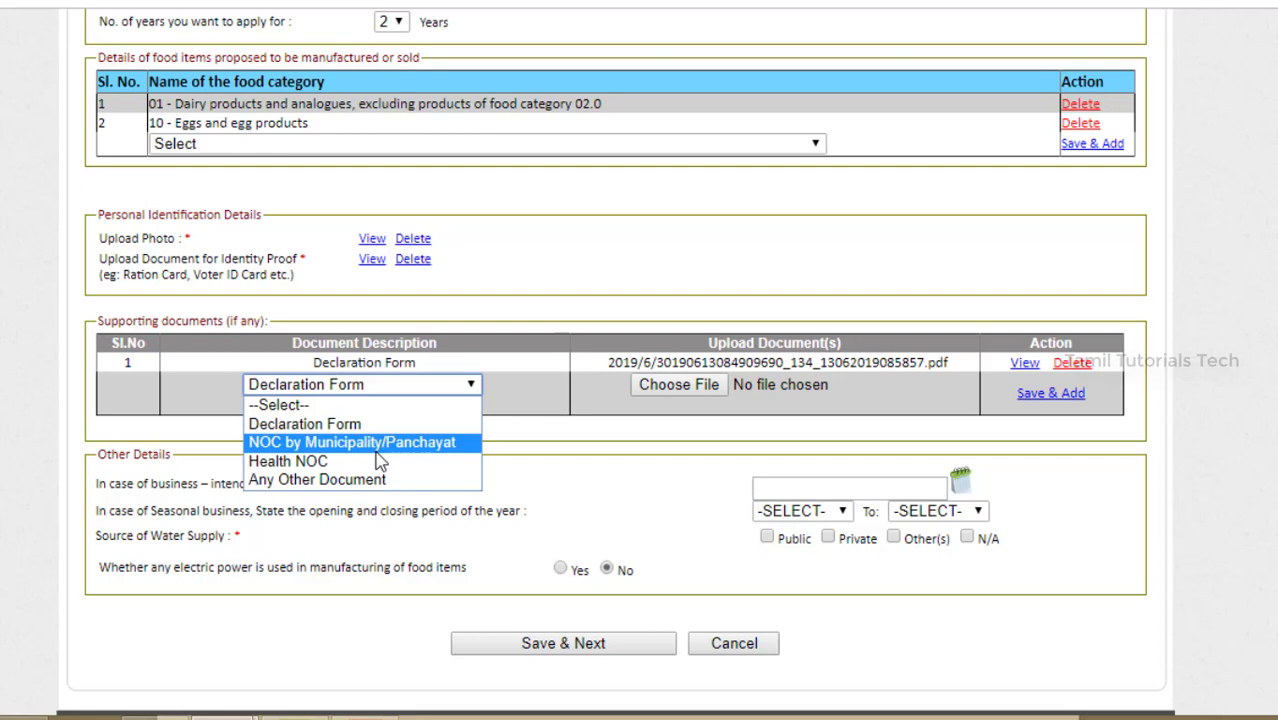
click(290, 461)
key(Up)
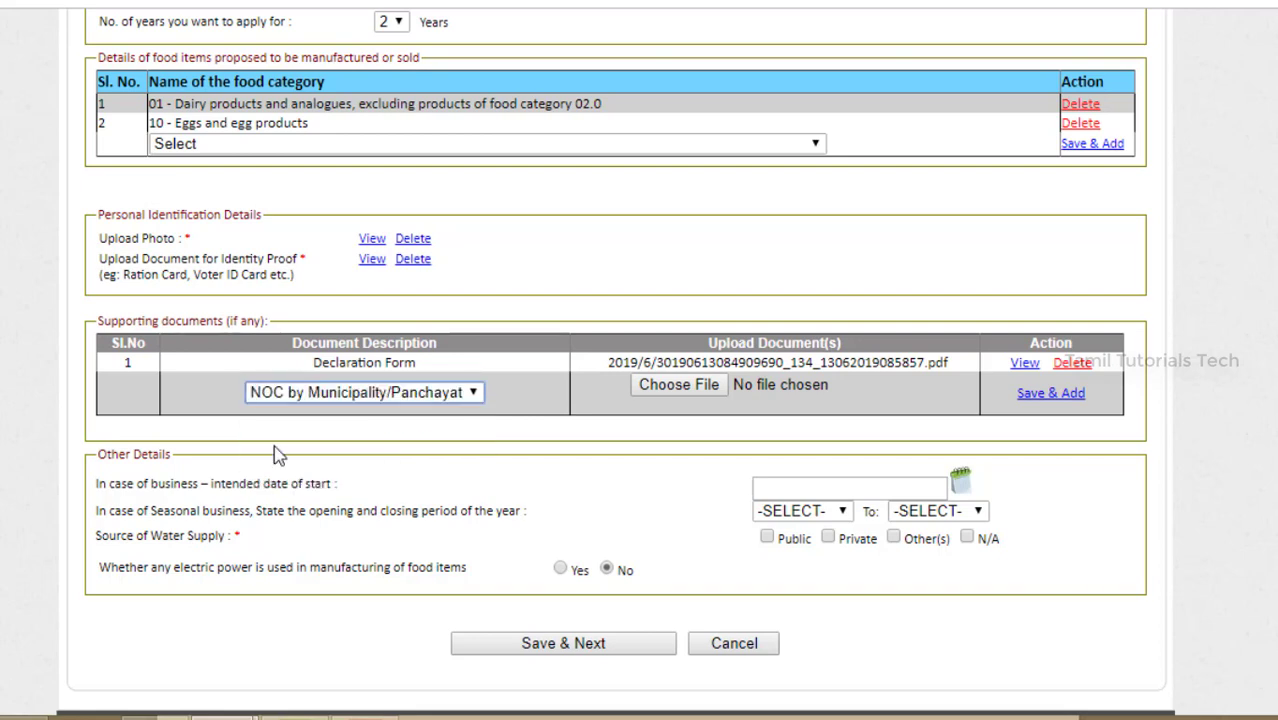
click(696, 390)
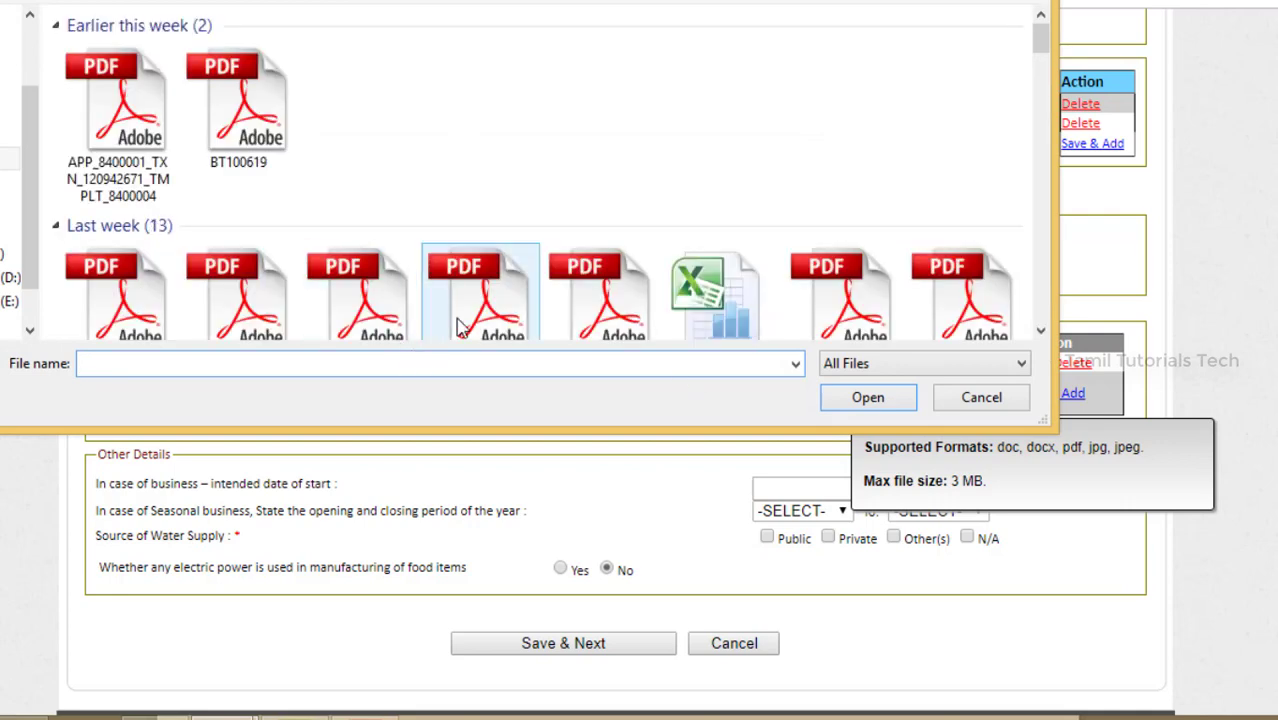
click(118, 110)
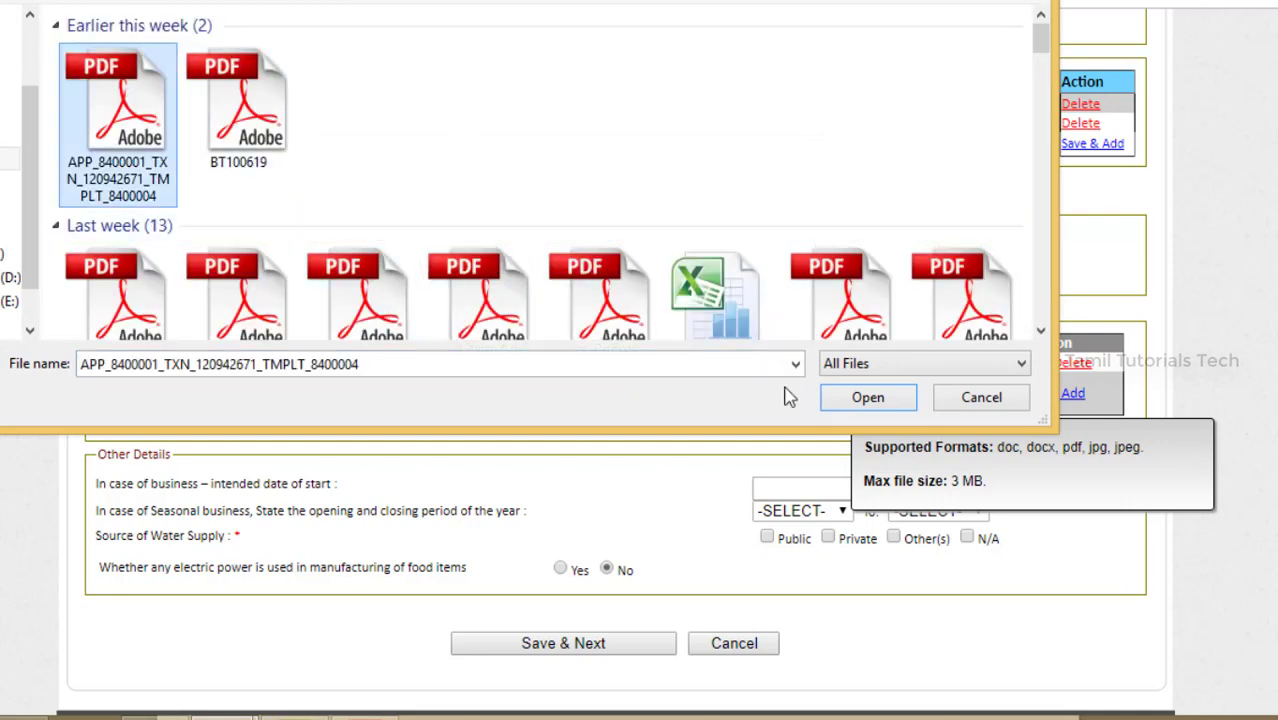
click(889, 407)
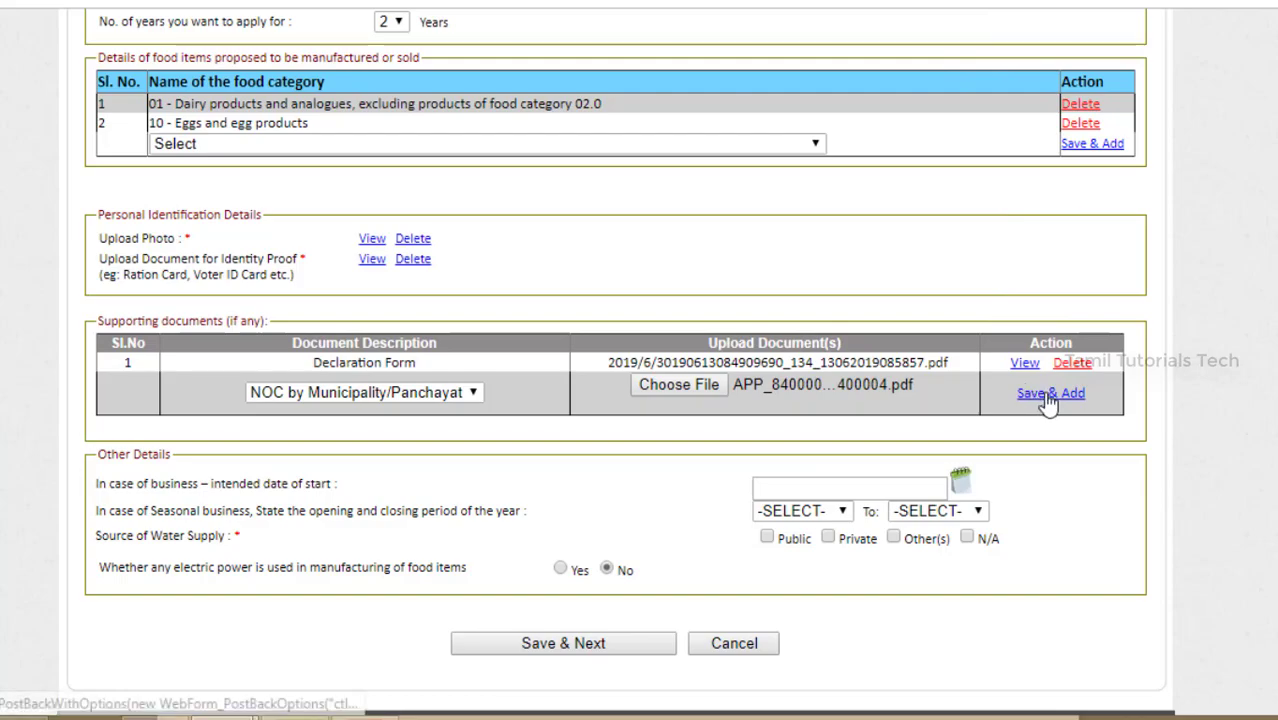
click(1047, 400)
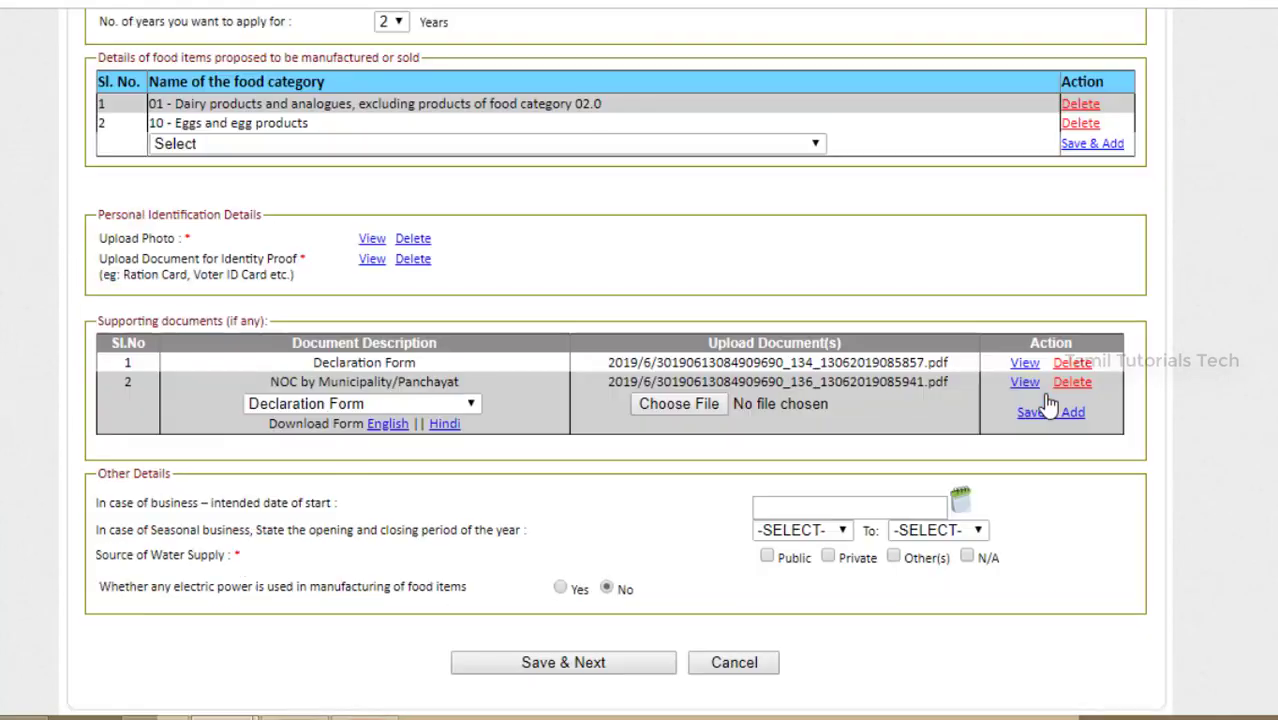
mouse_move(873, 421)
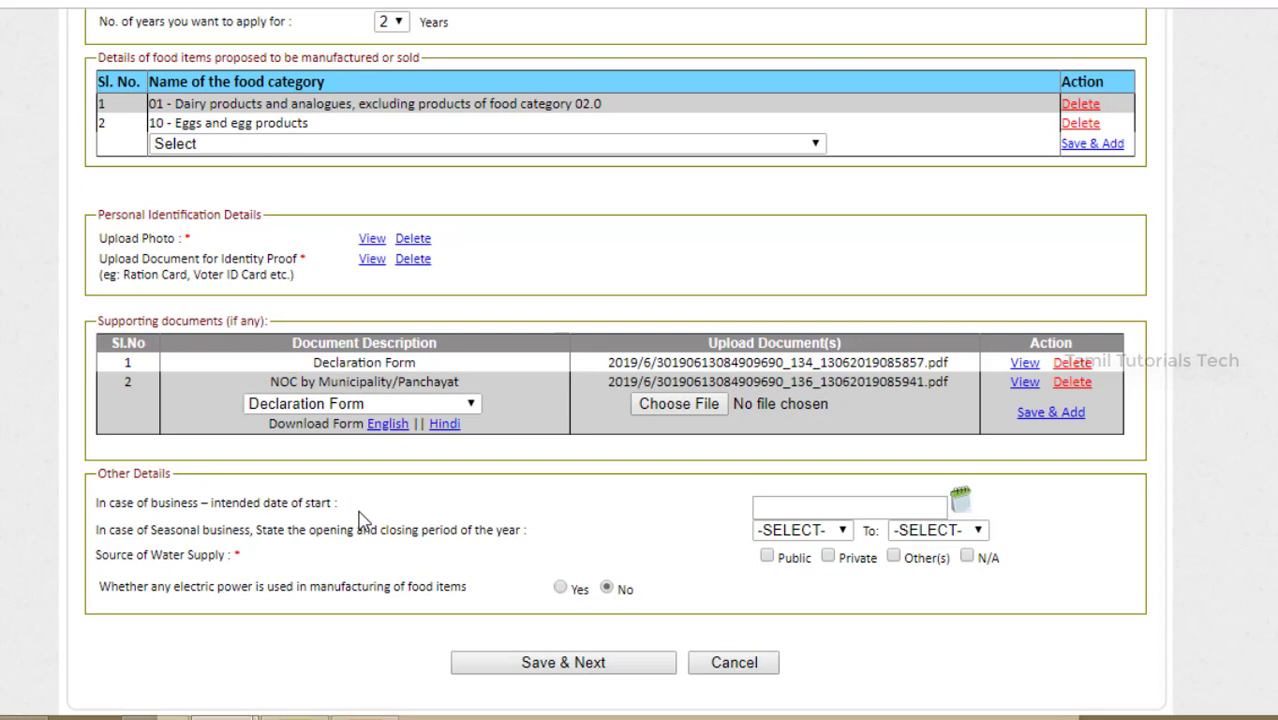
Step: Set the intended start date to 13/06/2019, dismissing the date alert, and tick Public water supply
click(960, 497)
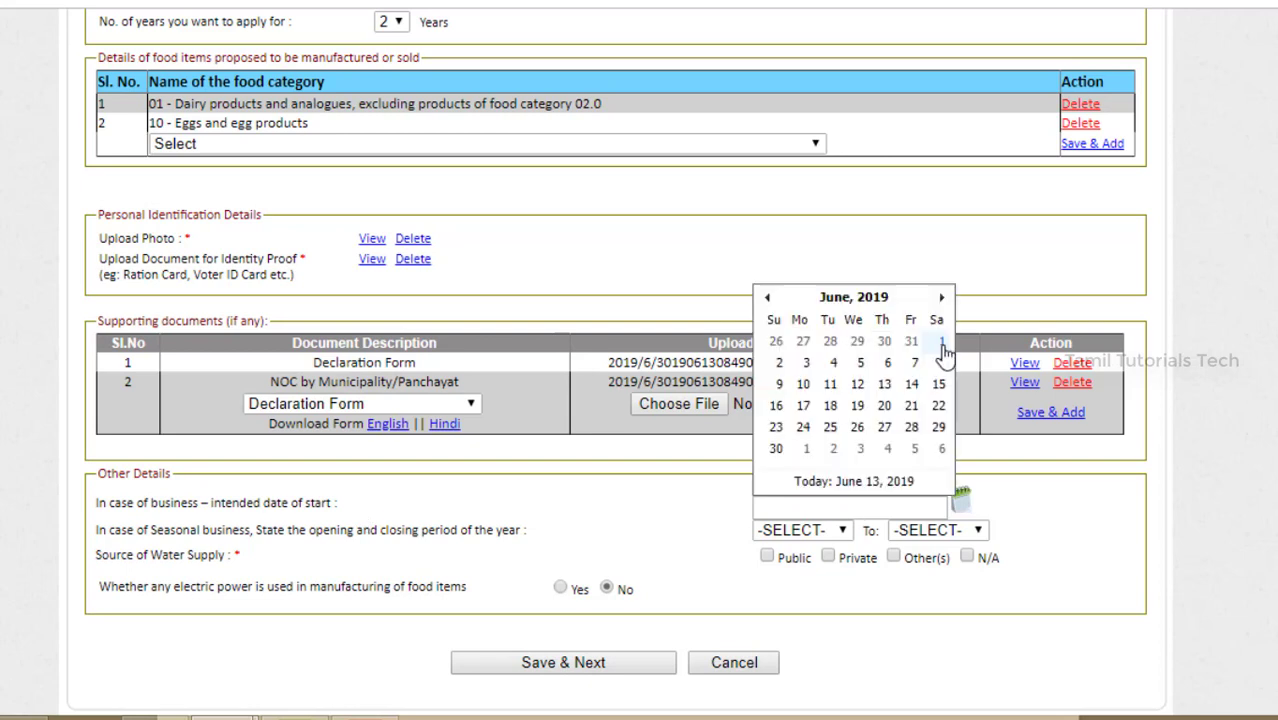
click(941, 343)
key(Return)
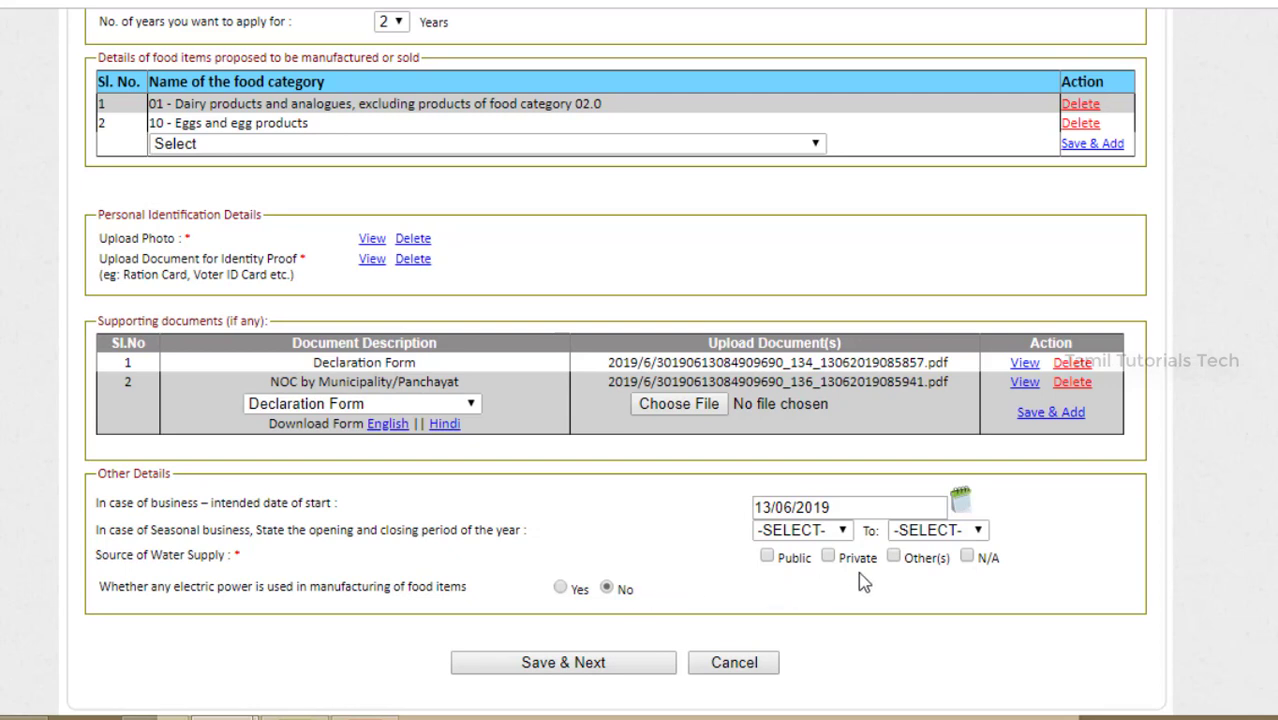
click(767, 557)
Step: Save the details, preview the generated Form 'A' by scrolling through it, then close the preview
click(588, 668)
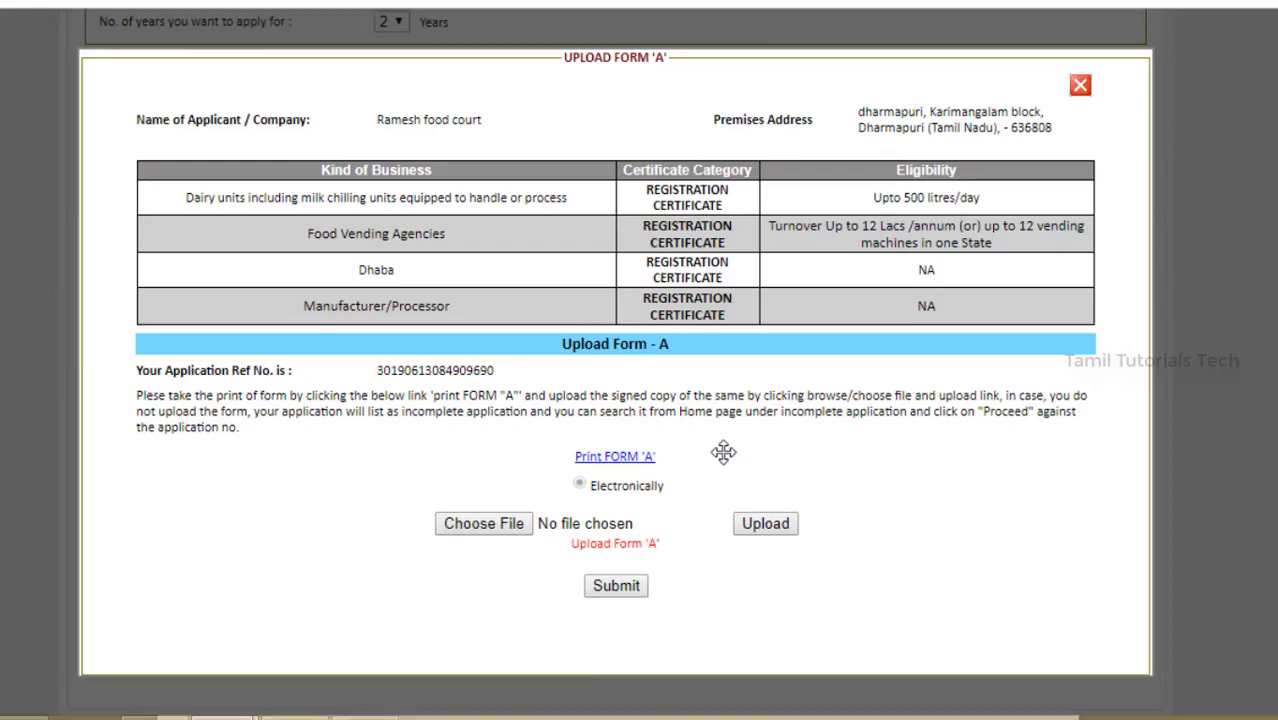
click(642, 467)
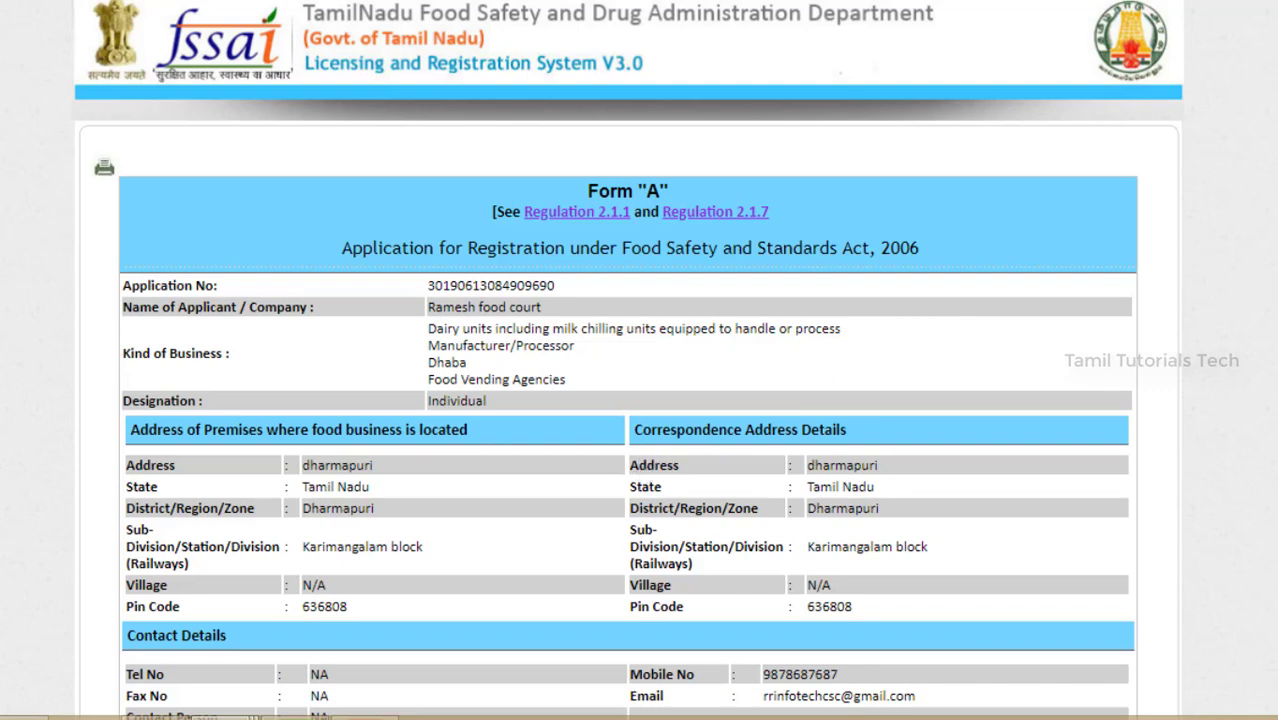
scroll(680, 620, down, 5)
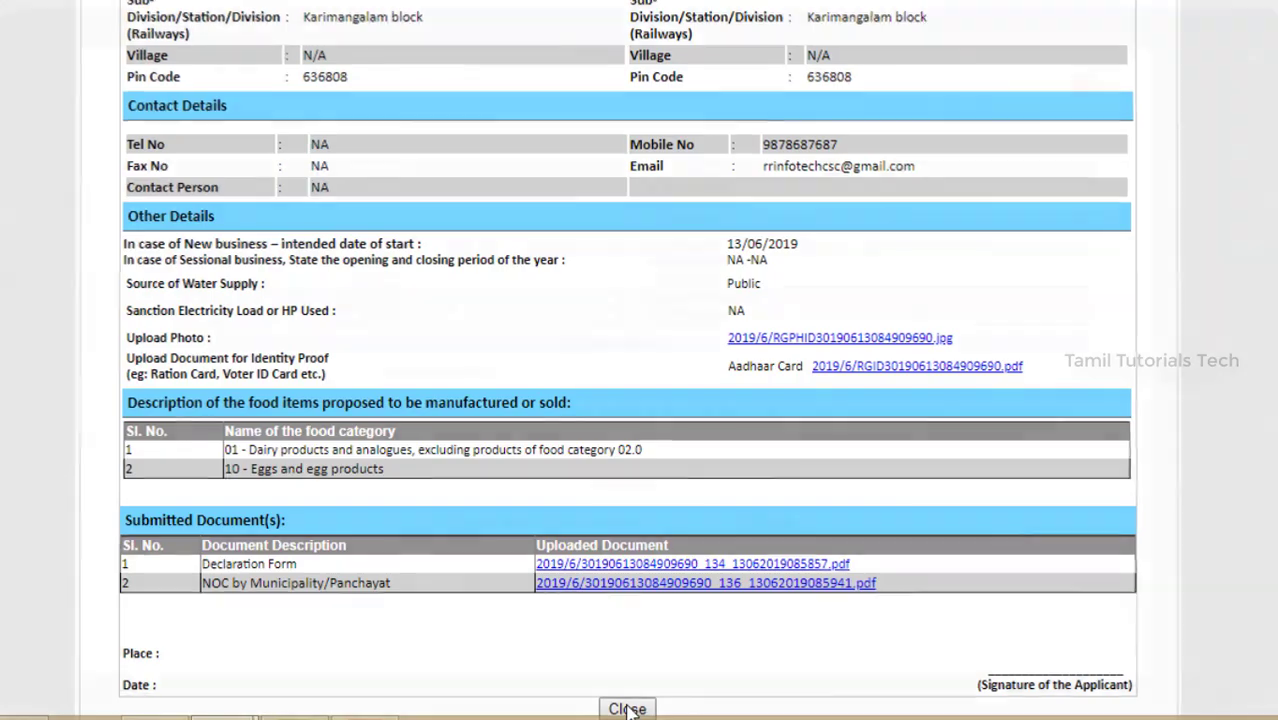
click(624, 708)
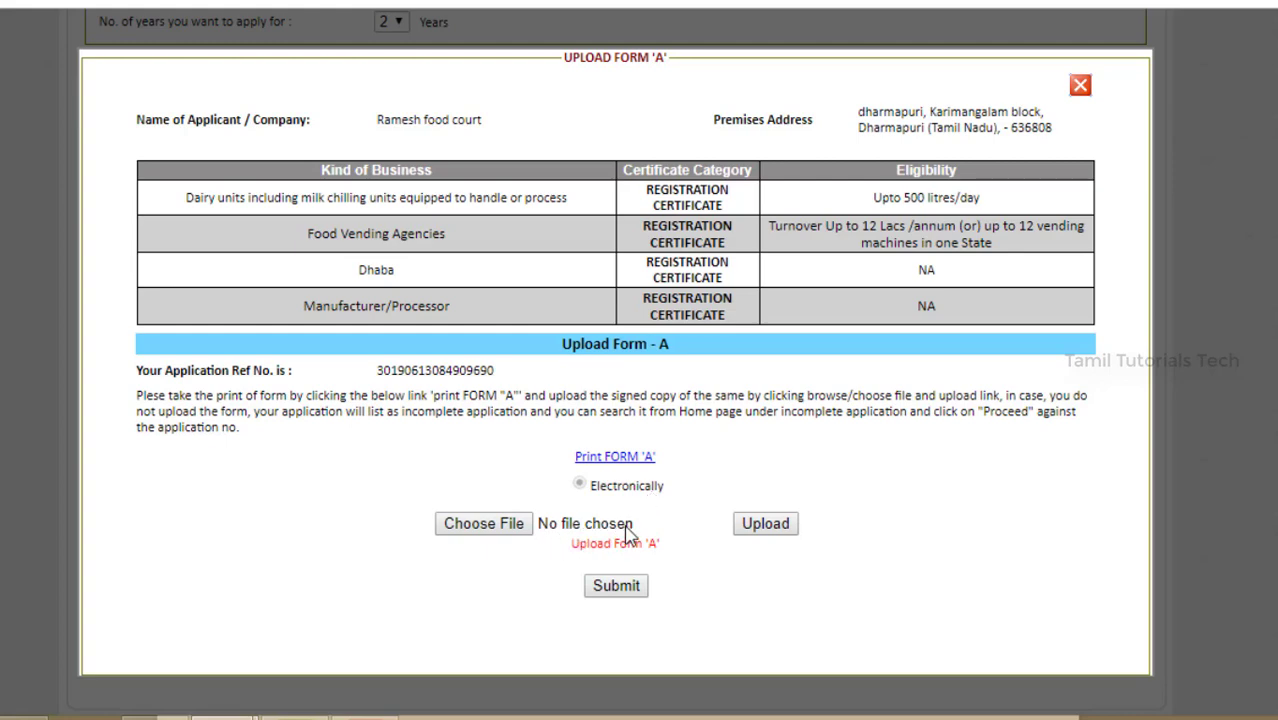
Step: Upload TET2192081215.pdf as the signed Form A and submit the application
click(511, 530)
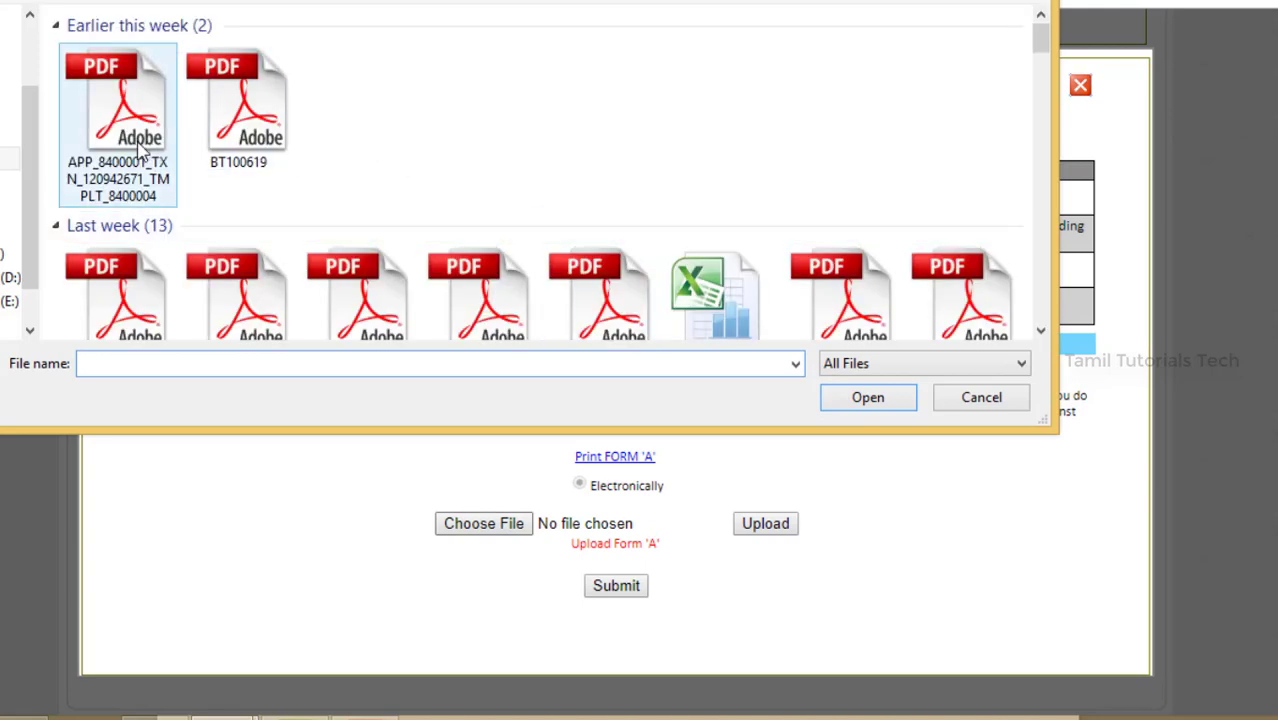
click(205, 278)
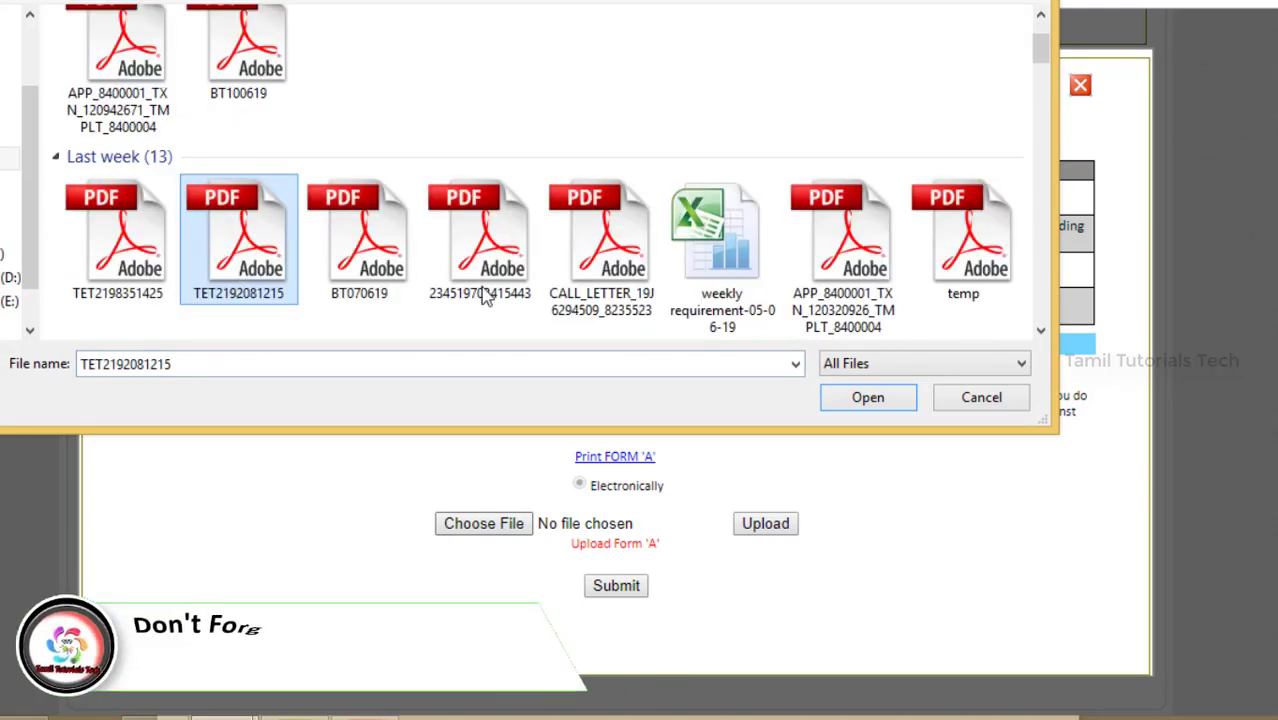
click(866, 406)
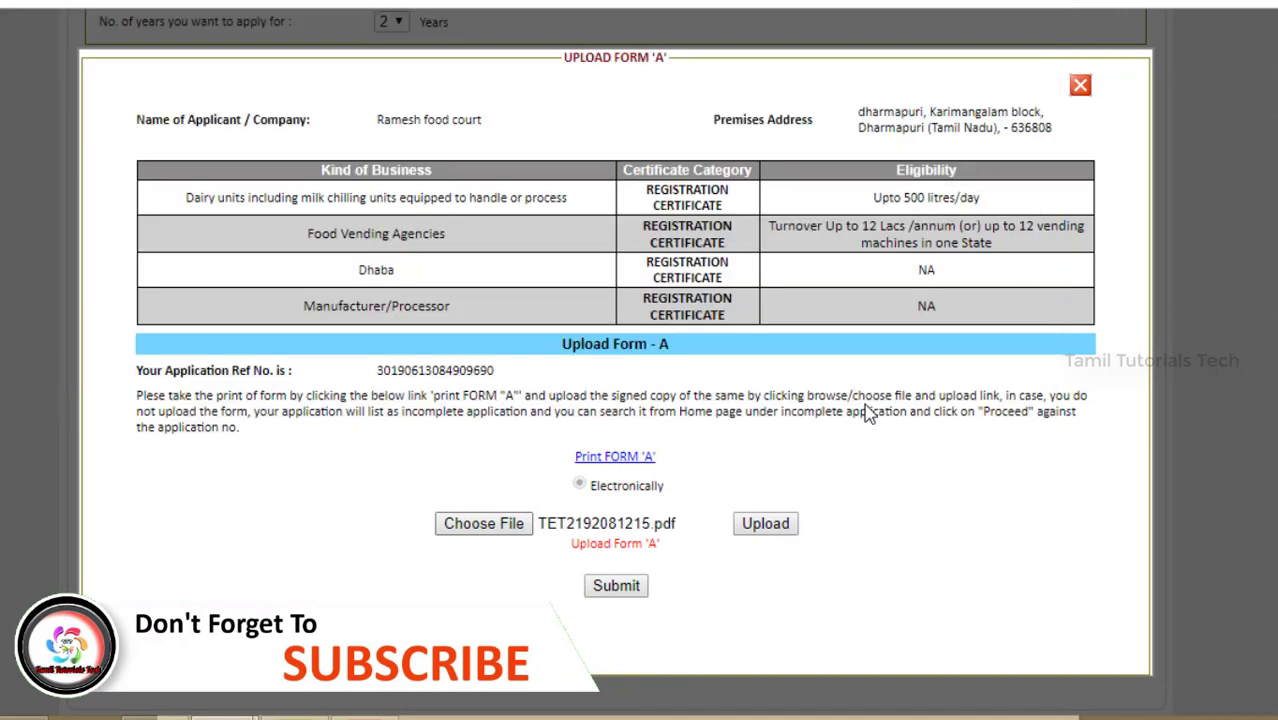
click(771, 532)
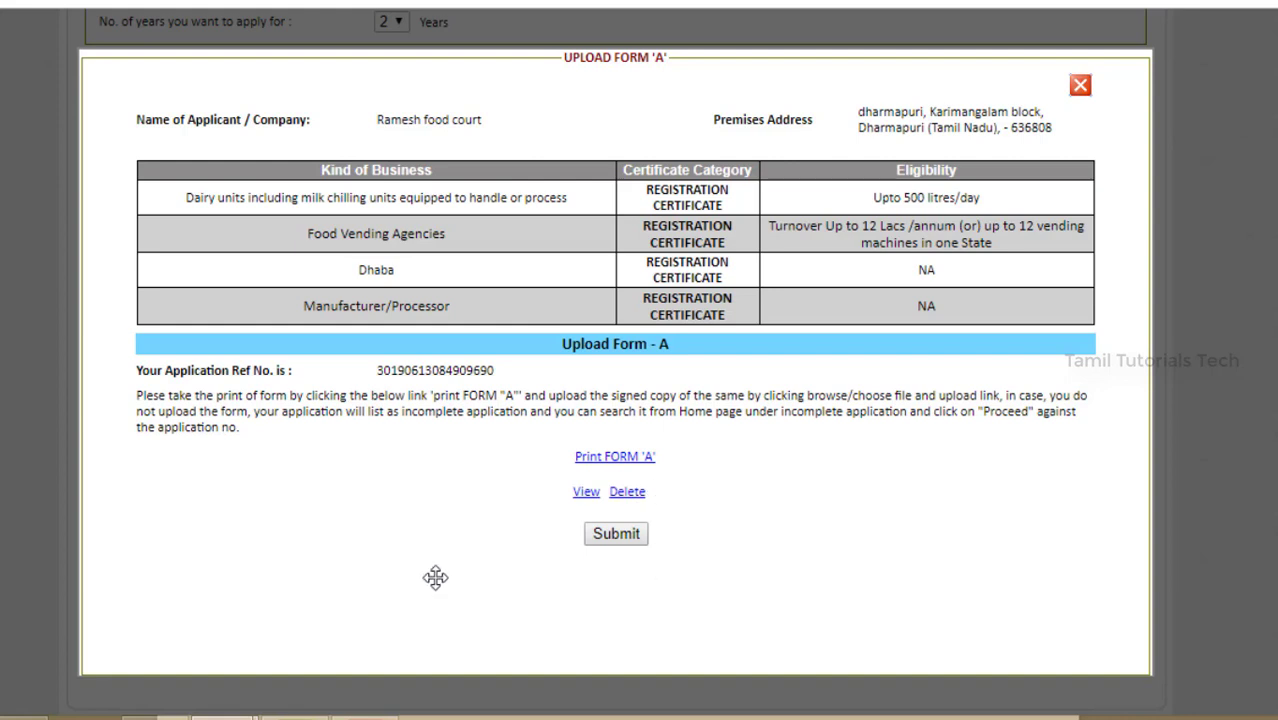
click(614, 536)
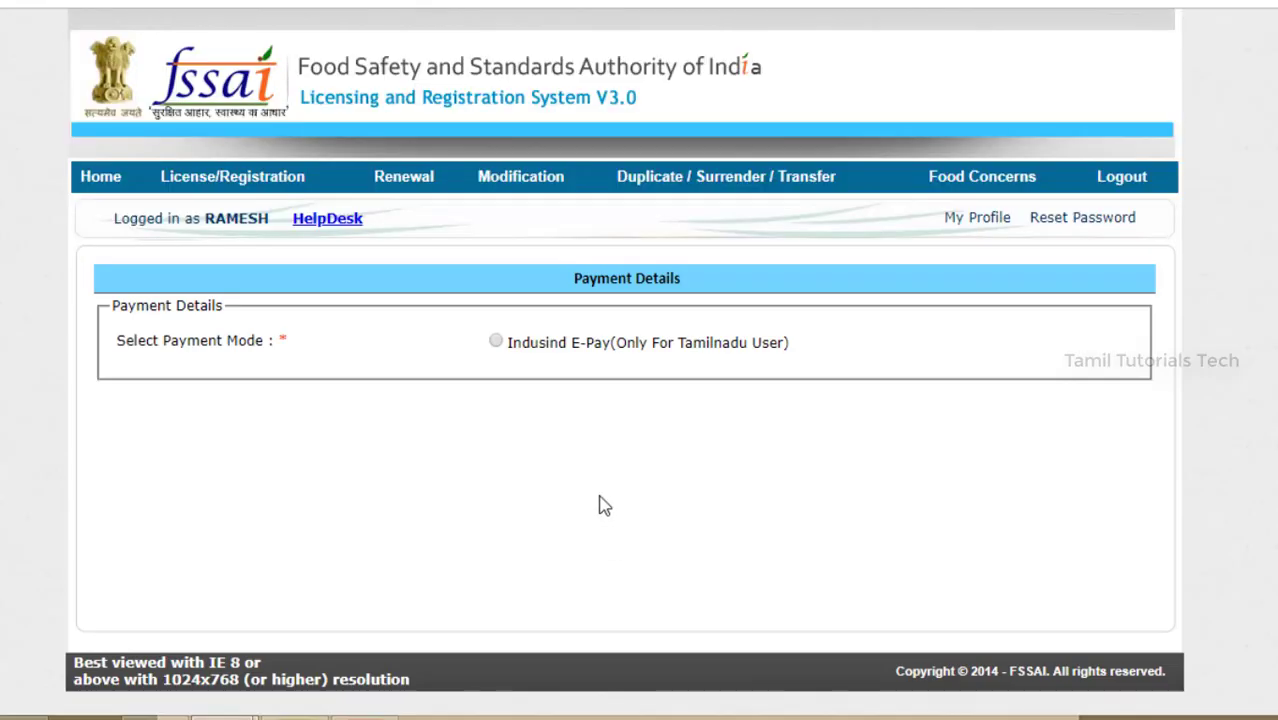
Step: Choose Indusind E-Pay as the payment mode and proceed to pay the Rs. 200 licence fee
click(497, 343)
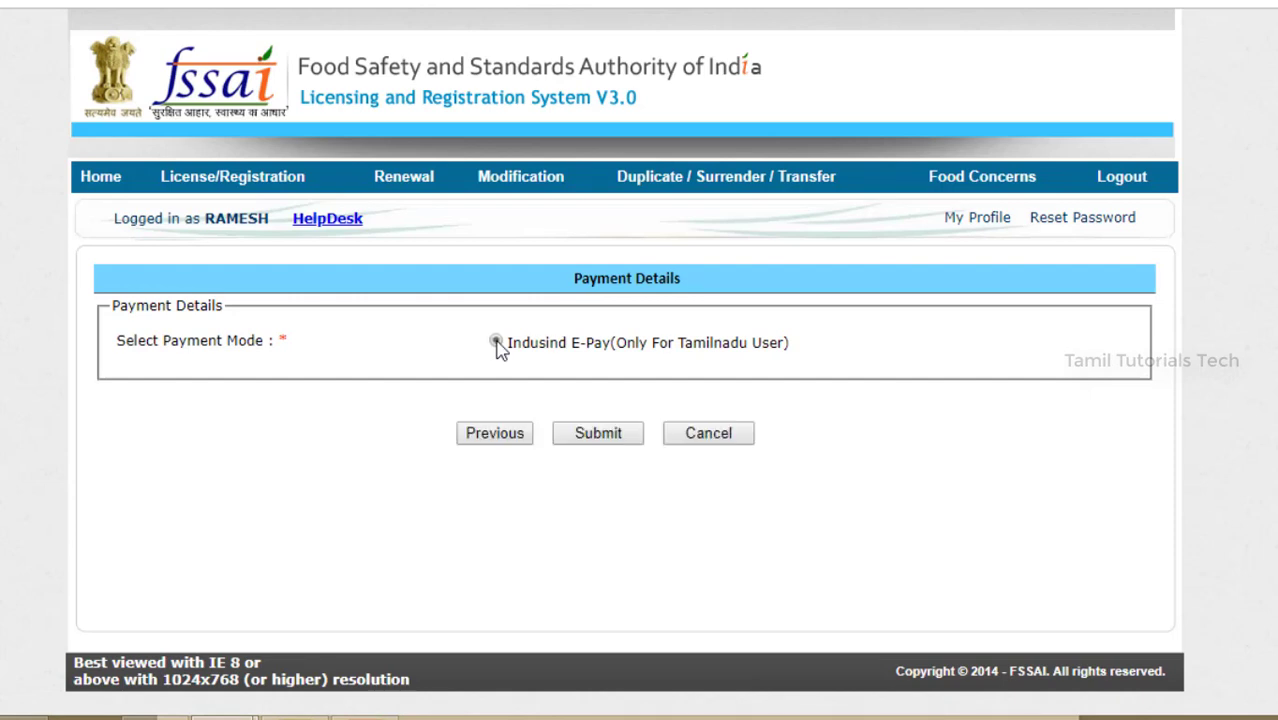
click(598, 433)
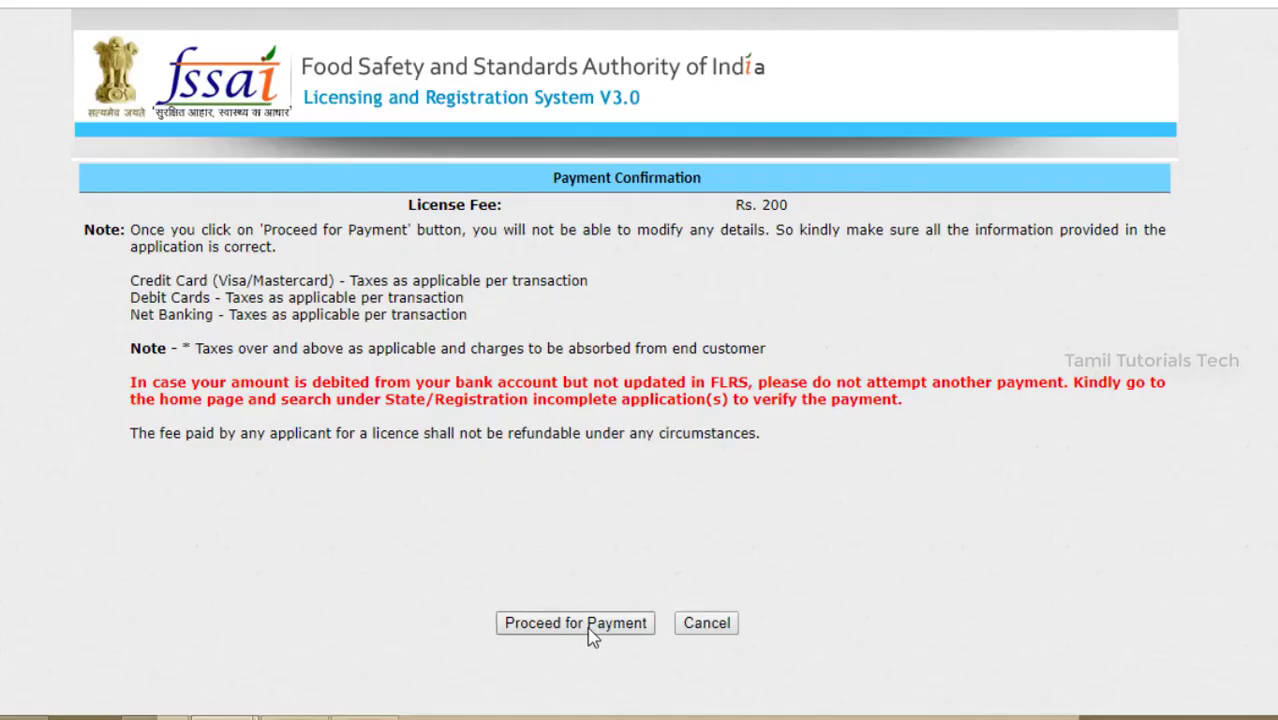
click(590, 630)
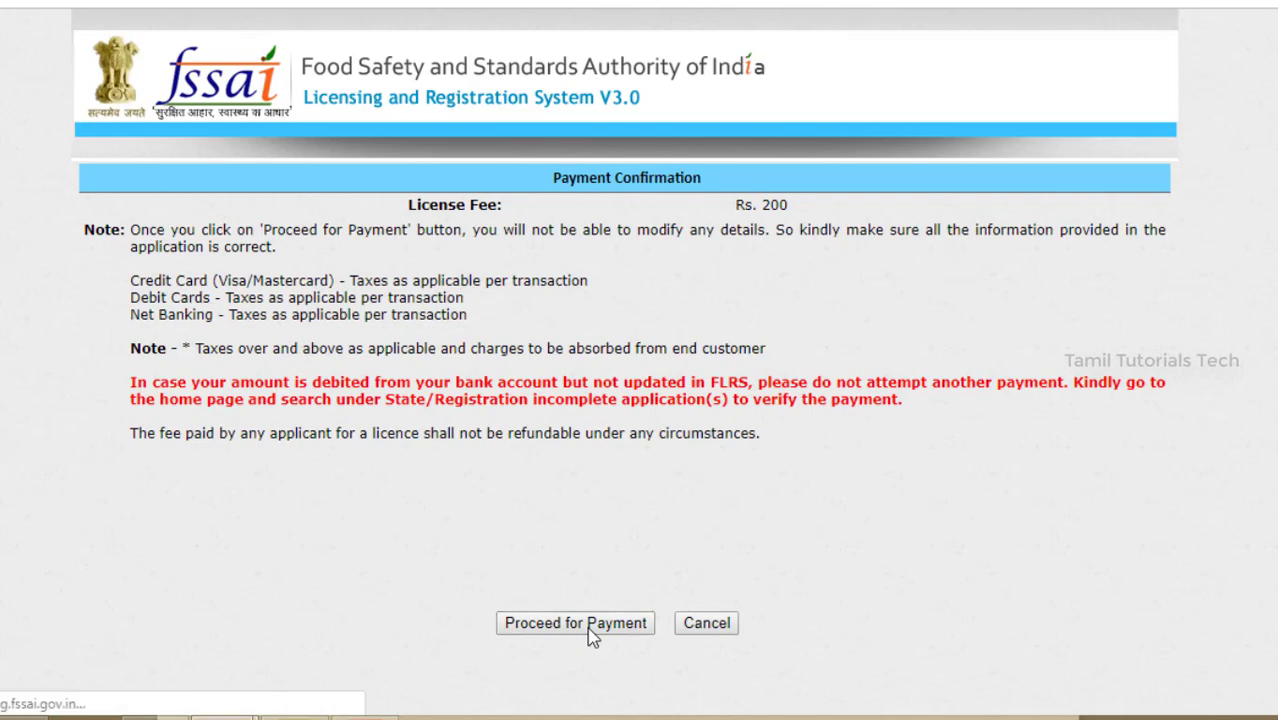